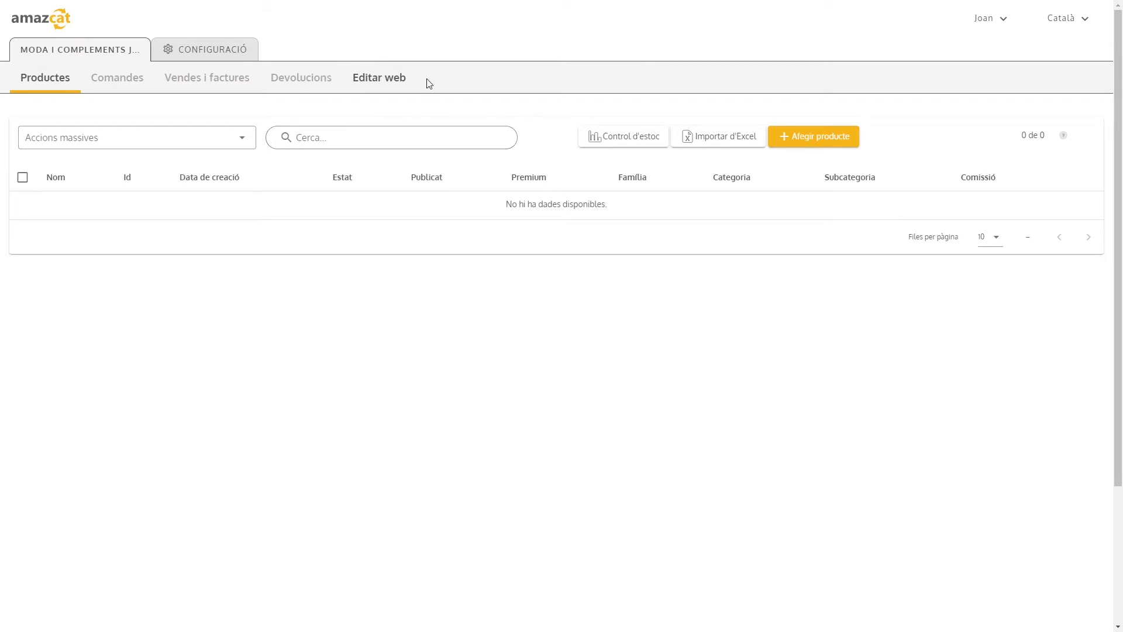
Open the shop's web page editor, review the empty page layout and activate edit mode
left_click(372, 81)
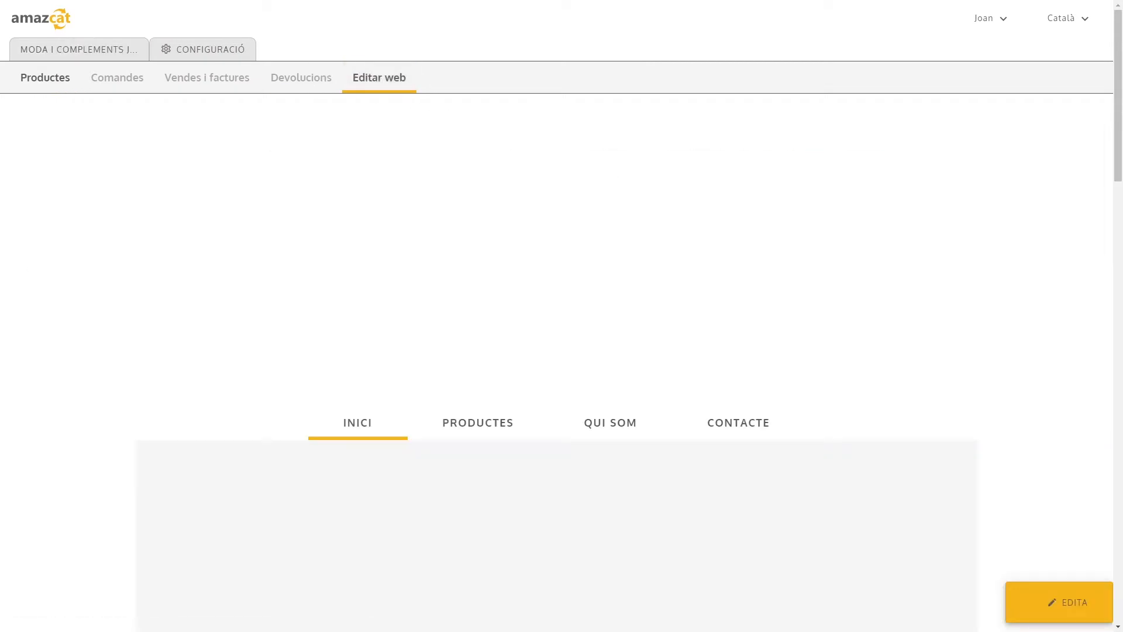
scroll(694, 257, "down", 4)
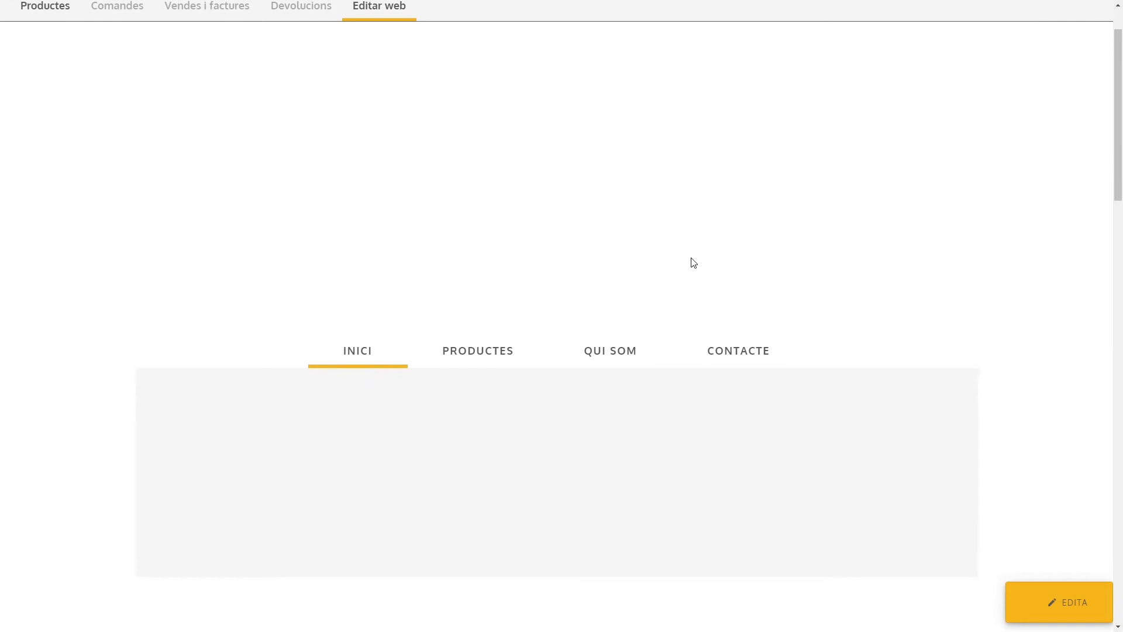
scroll(691, 261, "down", 5)
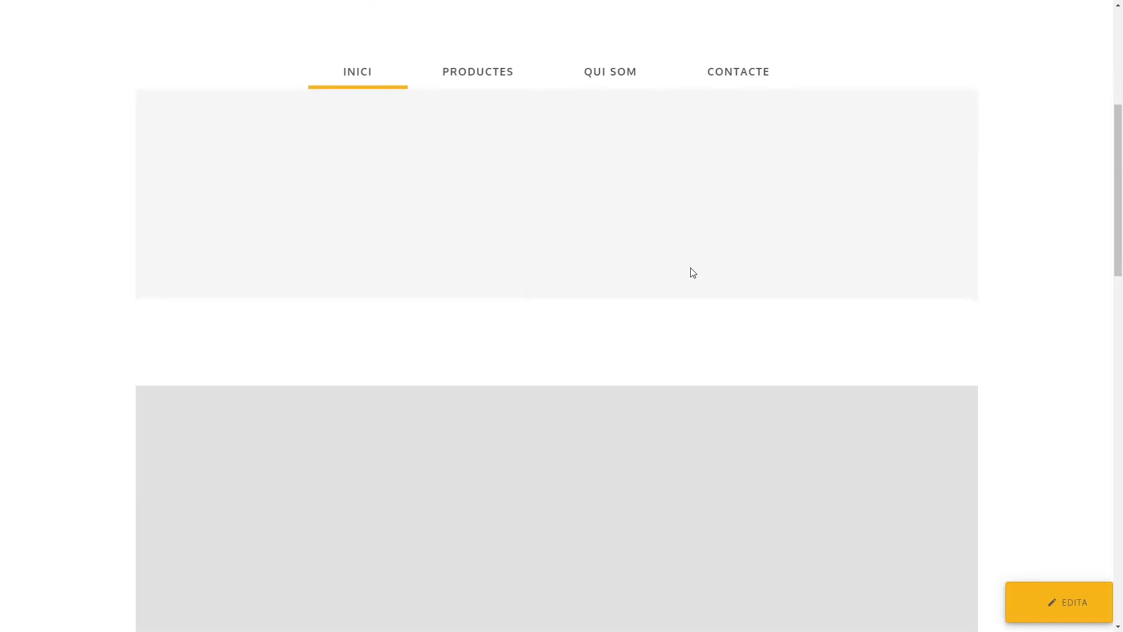
scroll(691, 269, "down", 9)
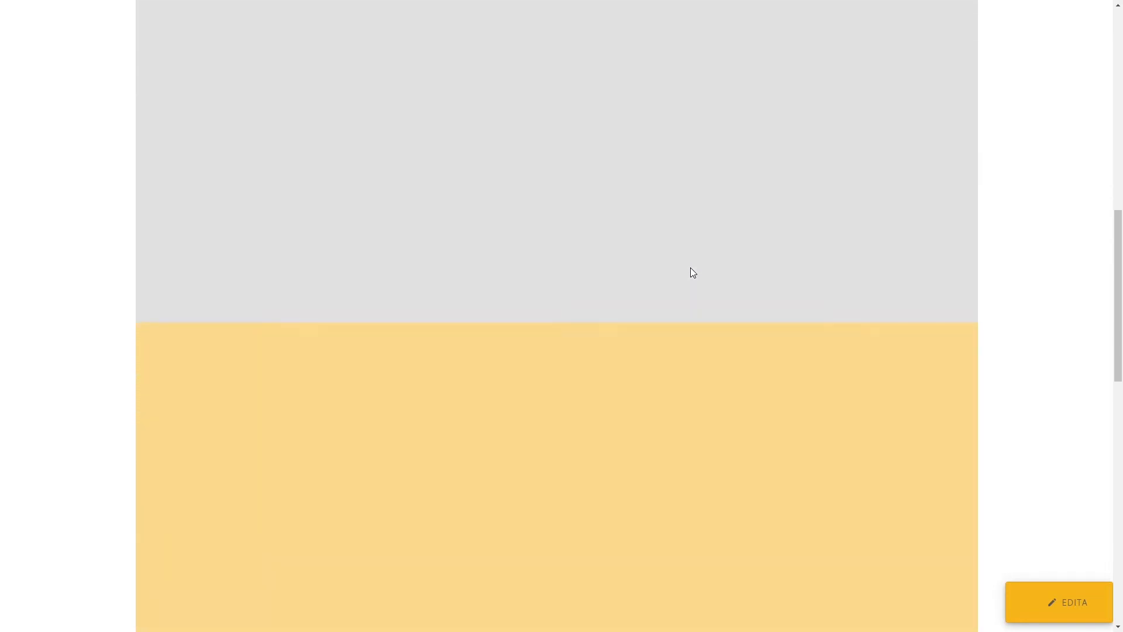
scroll(690, 270, "down", 4)
scroll(690, 270, "up", 12)
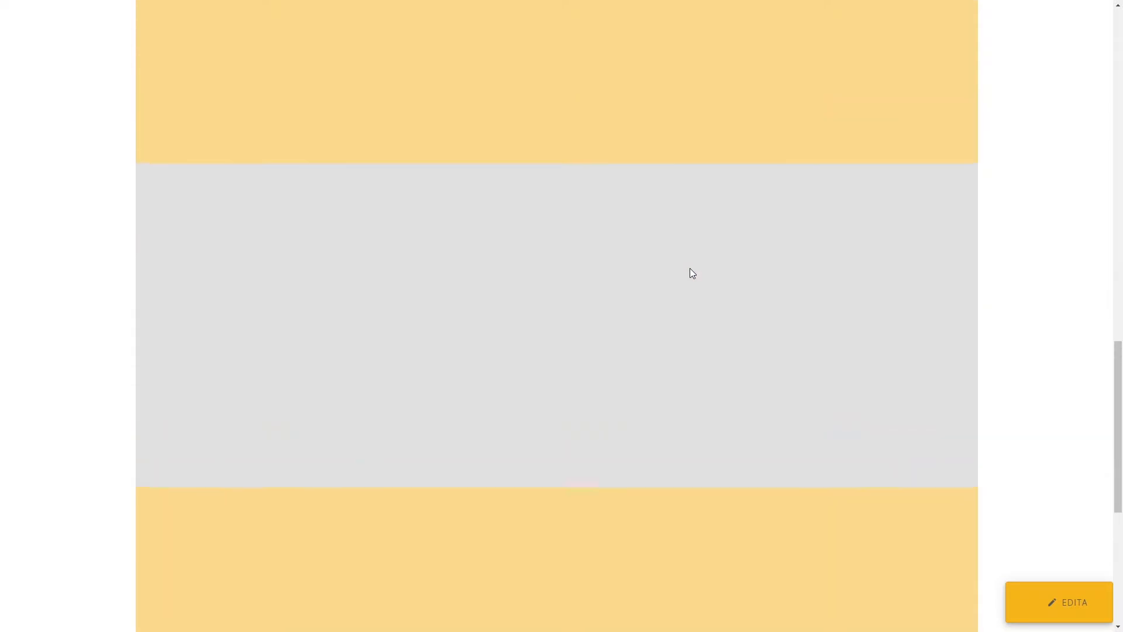
scroll(687, 269, "up", 8)
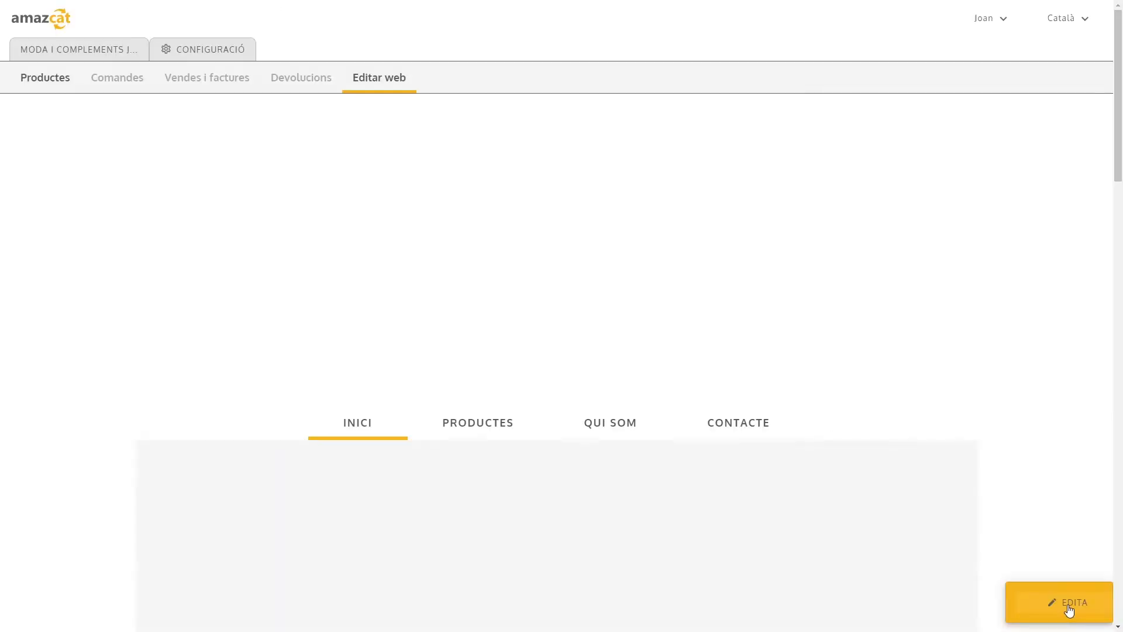
left_click(1068, 610)
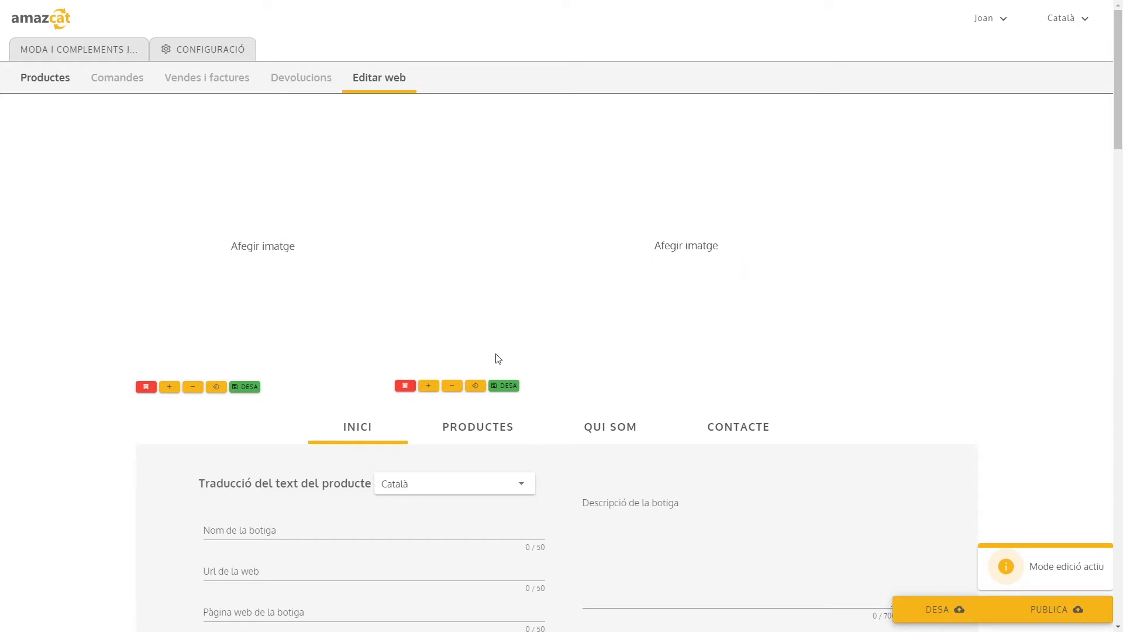
Examine the Inici page's editable image areas, shop details, social network fields, family selectors, keywords and product text blocks
scroll(710, 237, "down", 2)
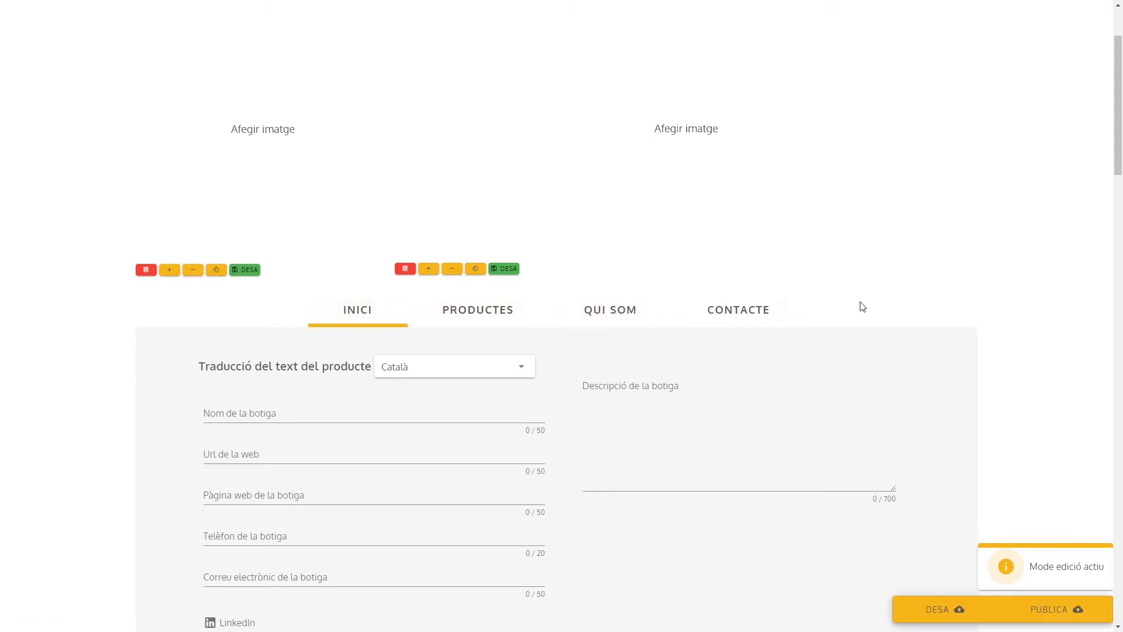
scroll(808, 304, "down", 3)
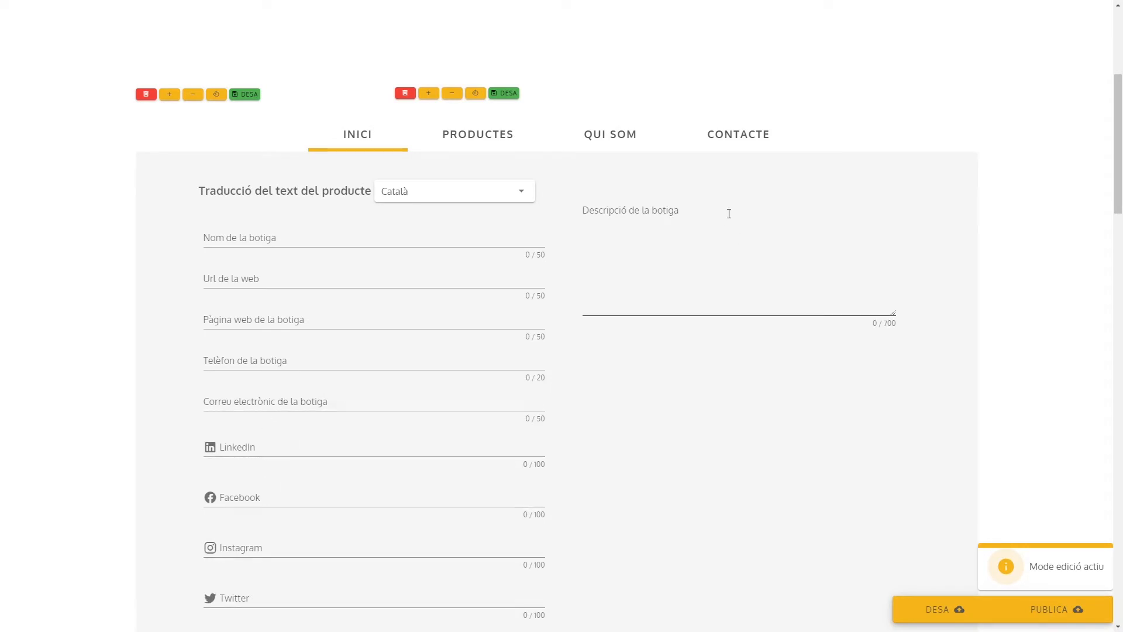
scroll(647, 408, "down", 3)
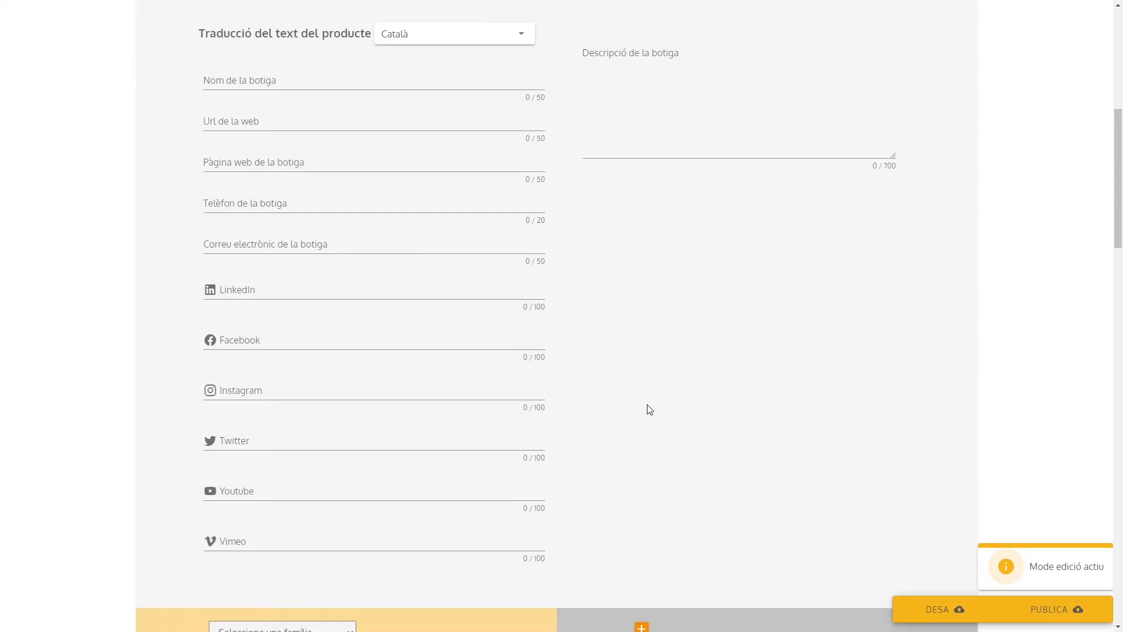
scroll(647, 408, "down", 4)
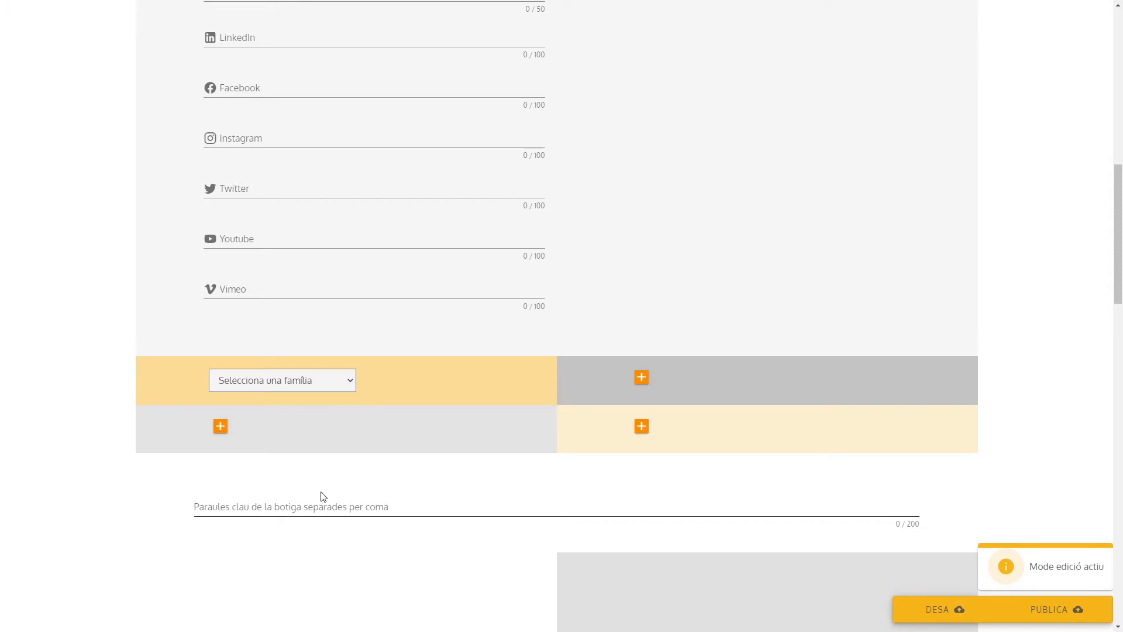
scroll(552, 342, "down", 4)
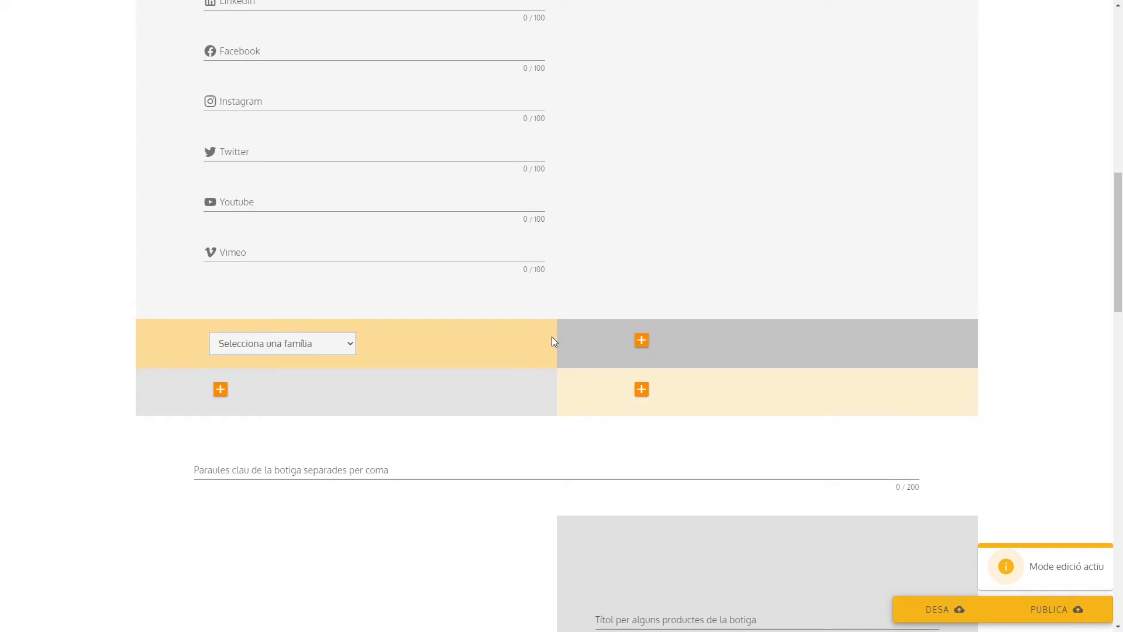
scroll(551, 342, "down", 2)
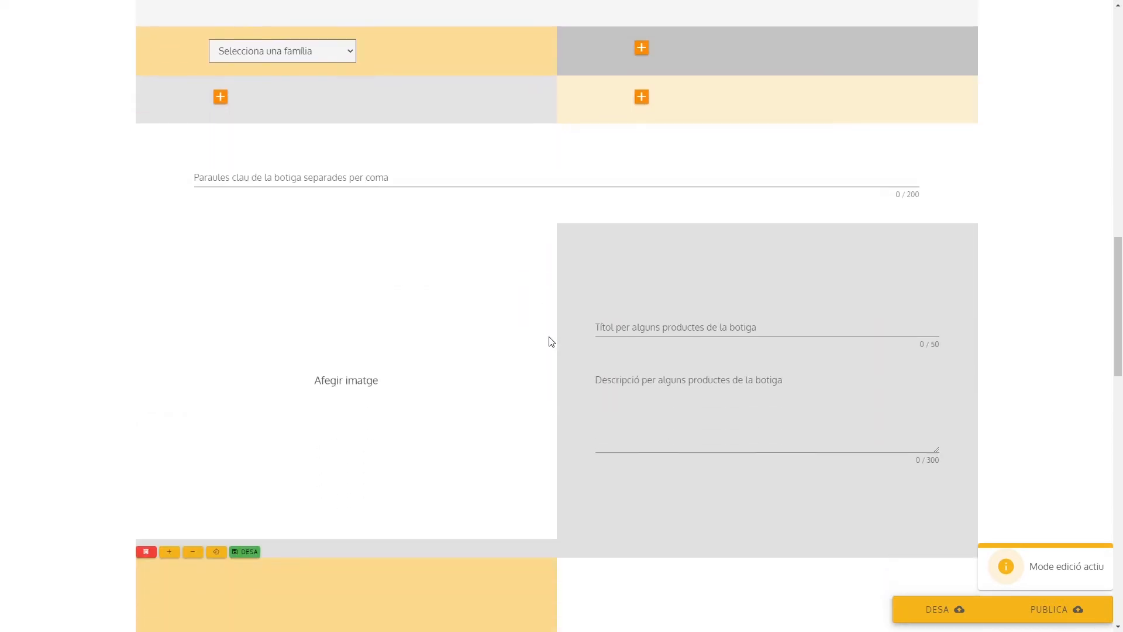
scroll(560, 328, "down", 4)
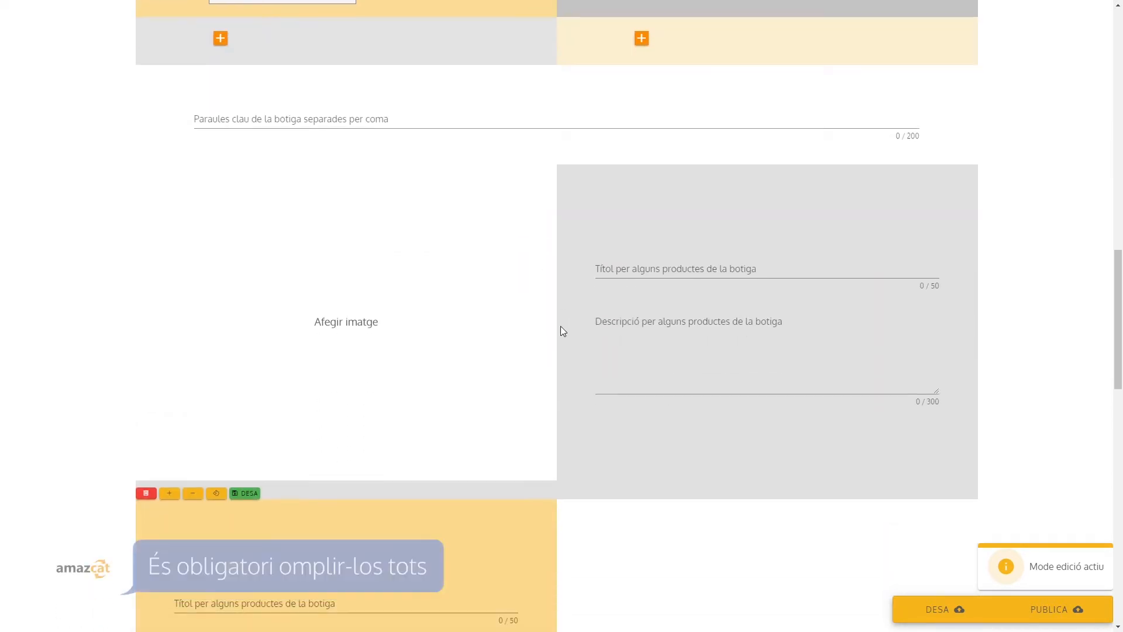
scroll(562, 329, "down", 1)
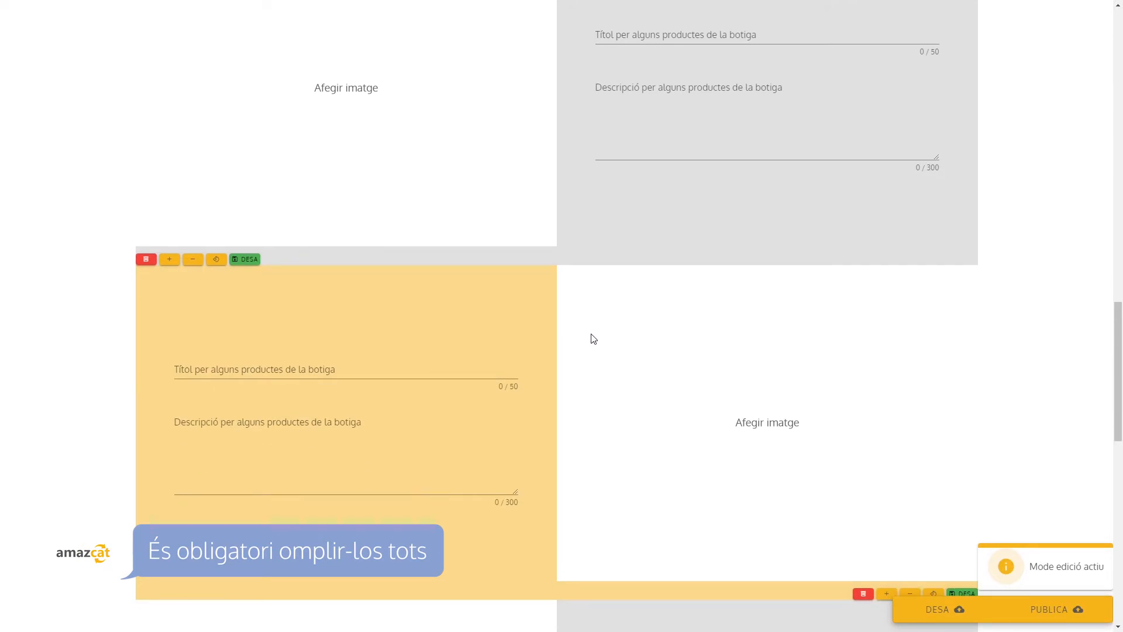
scroll(595, 339, "down", 1)
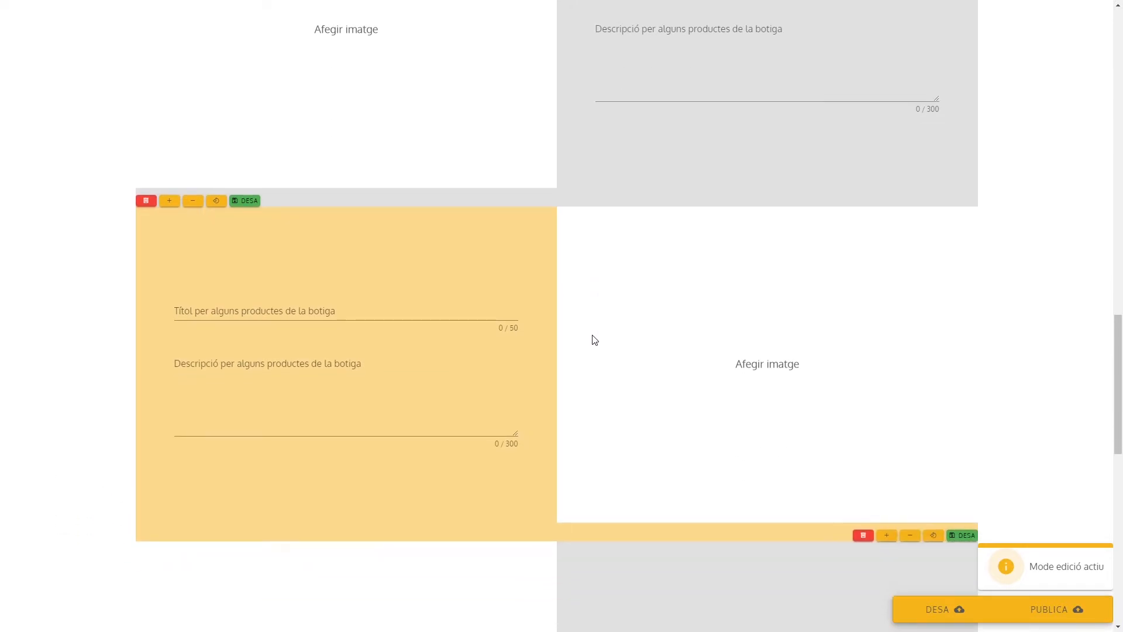
scroll(596, 336, "down", 1)
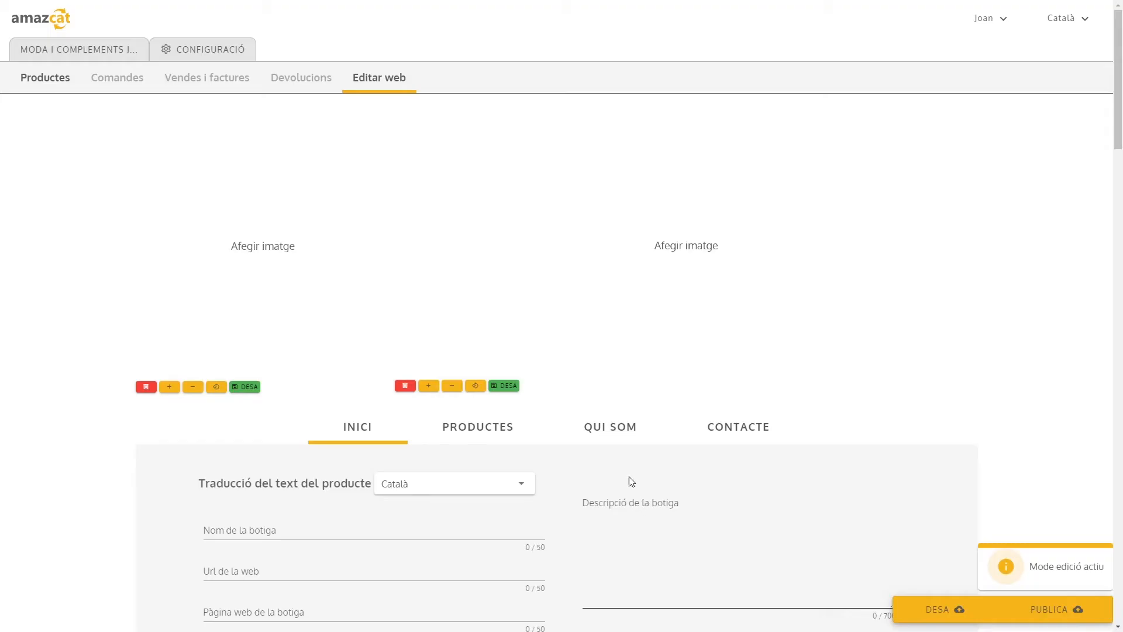
Examine the product search on the Productes page and the text and image fields on the Qui som page
left_click(461, 433)
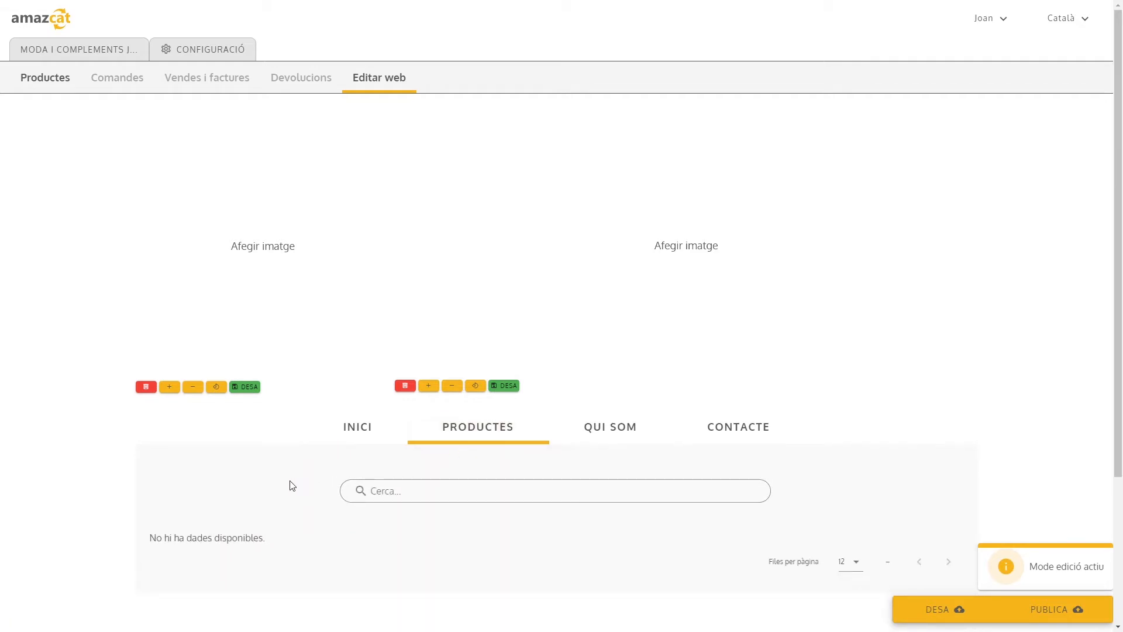
left_click(447, 490)
left_click(613, 428)
scroll(489, 413, "down", 4)
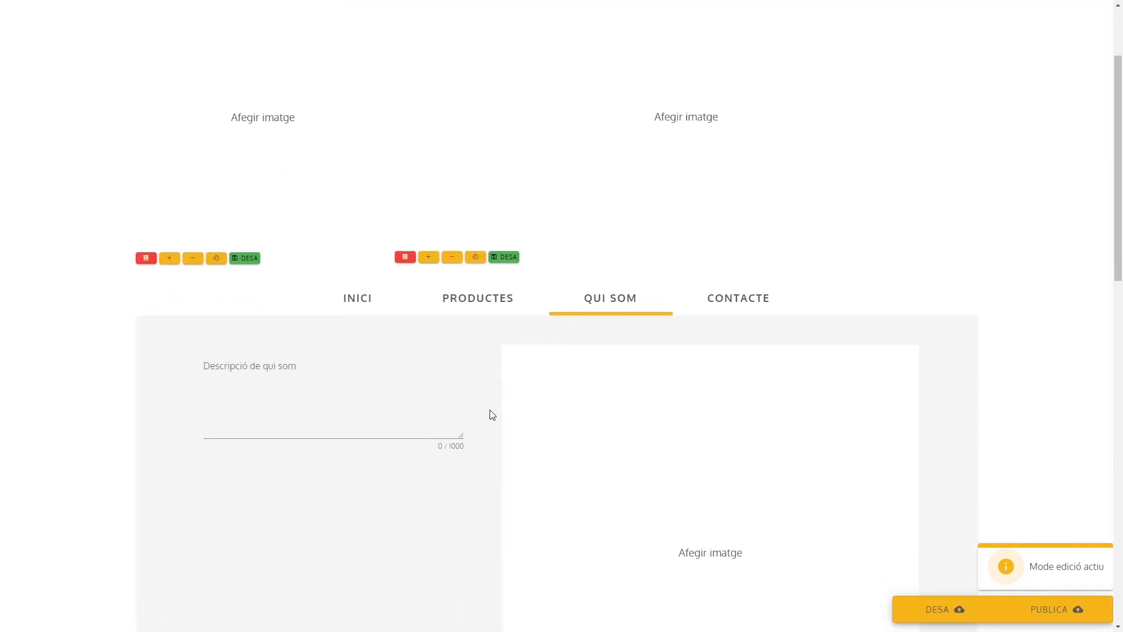
scroll(491, 414, "down", 5)
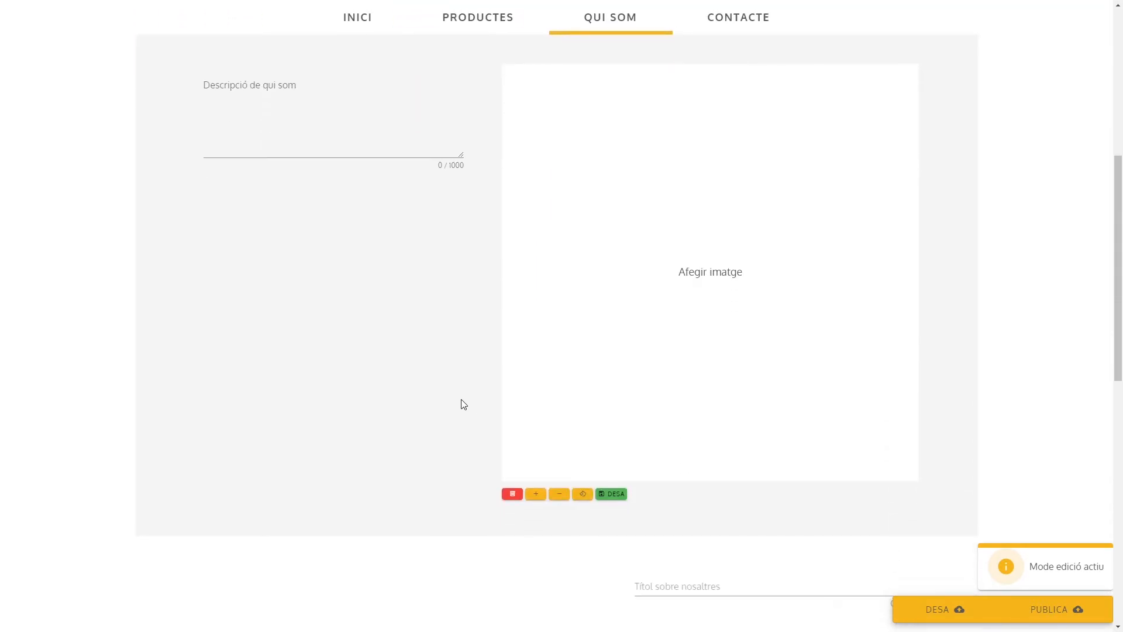
scroll(457, 402, "down", 8)
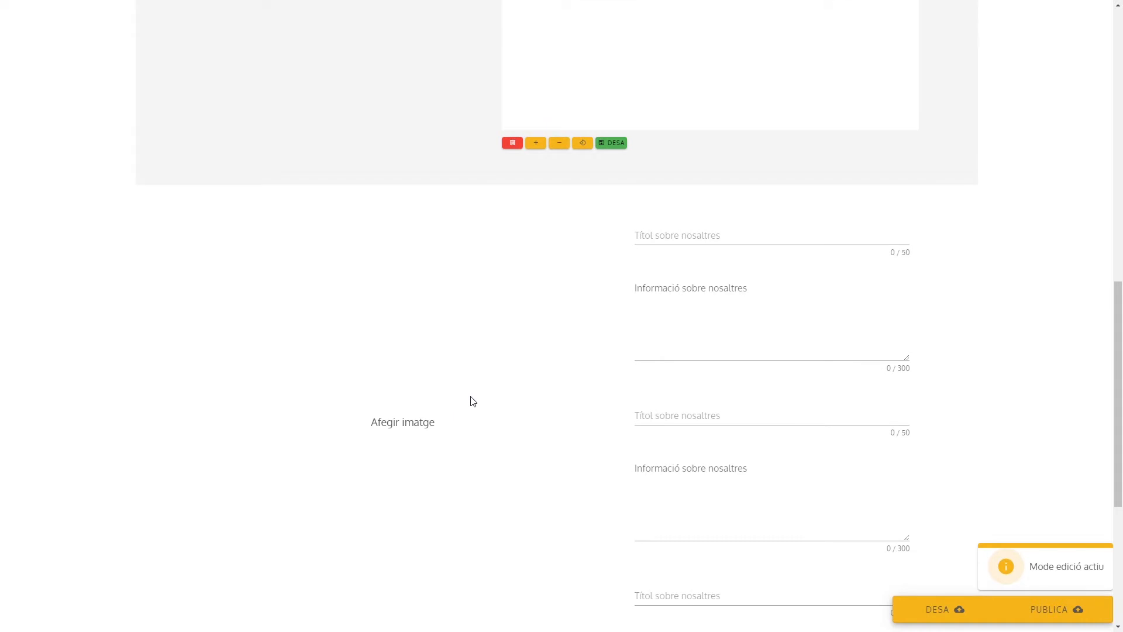
scroll(473, 402, "down", 3)
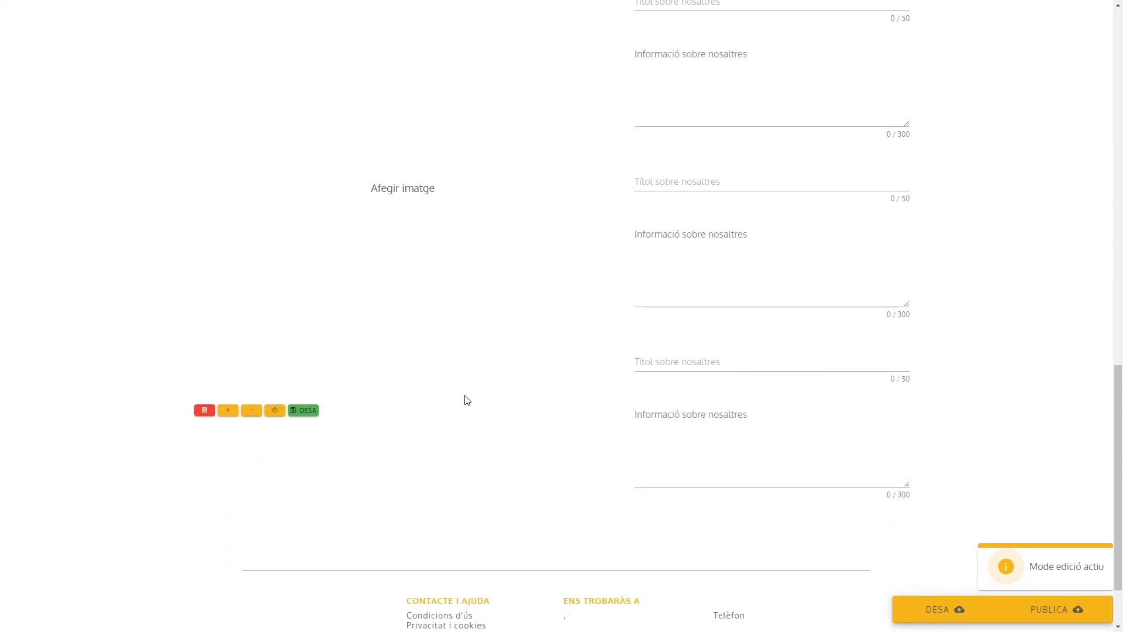
scroll(454, 346, "up", 15)
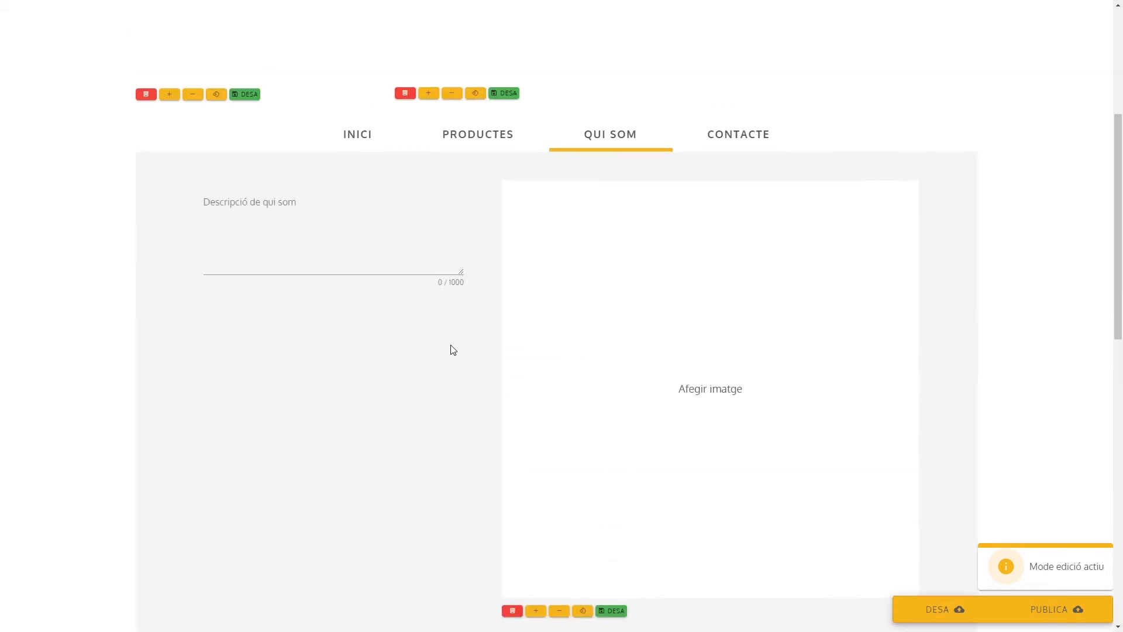
scroll(454, 349, "up", 5)
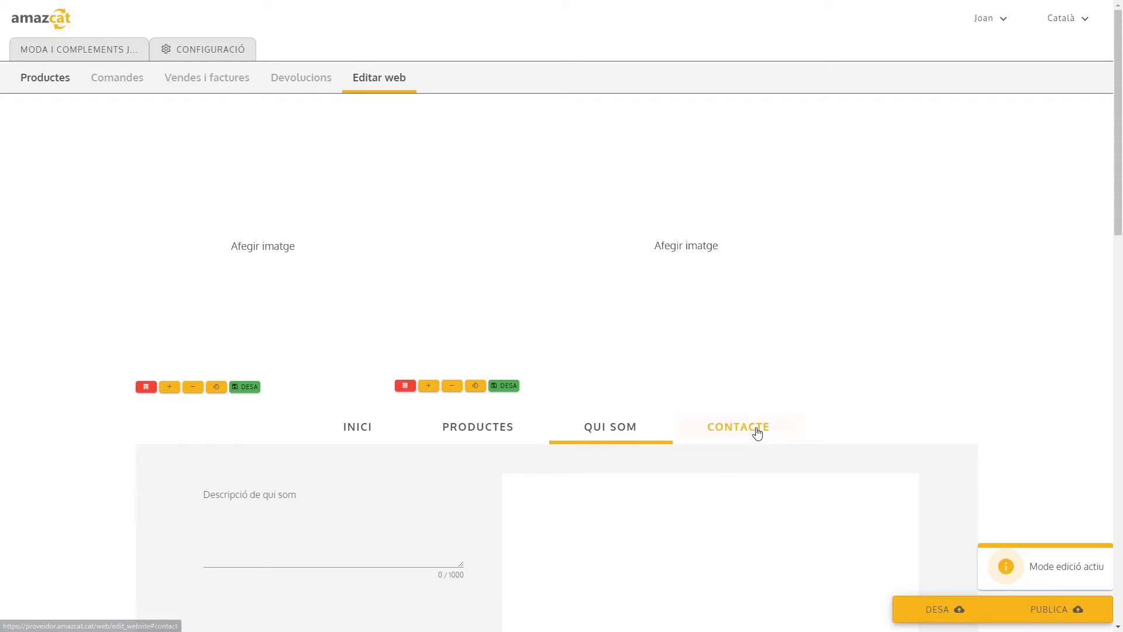
Examine the Contacte page's shop details, address fields and opening hours, and return to the Inici page
left_click(736, 431)
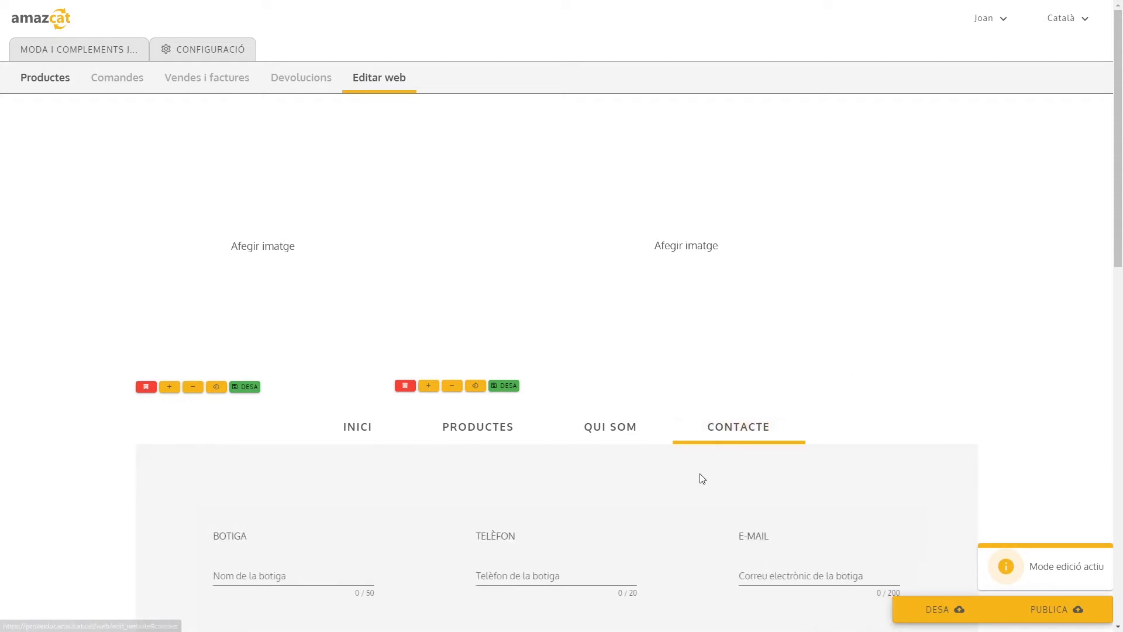
scroll(670, 475, "down", 1)
scroll(665, 474, "down", 4)
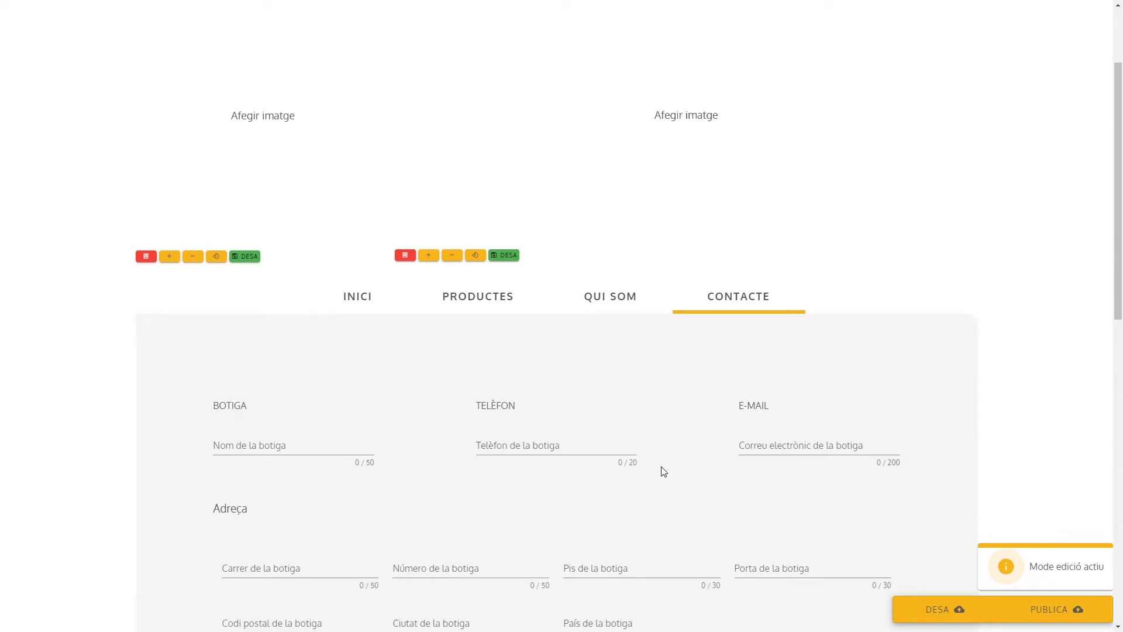
scroll(658, 462, "down", 5)
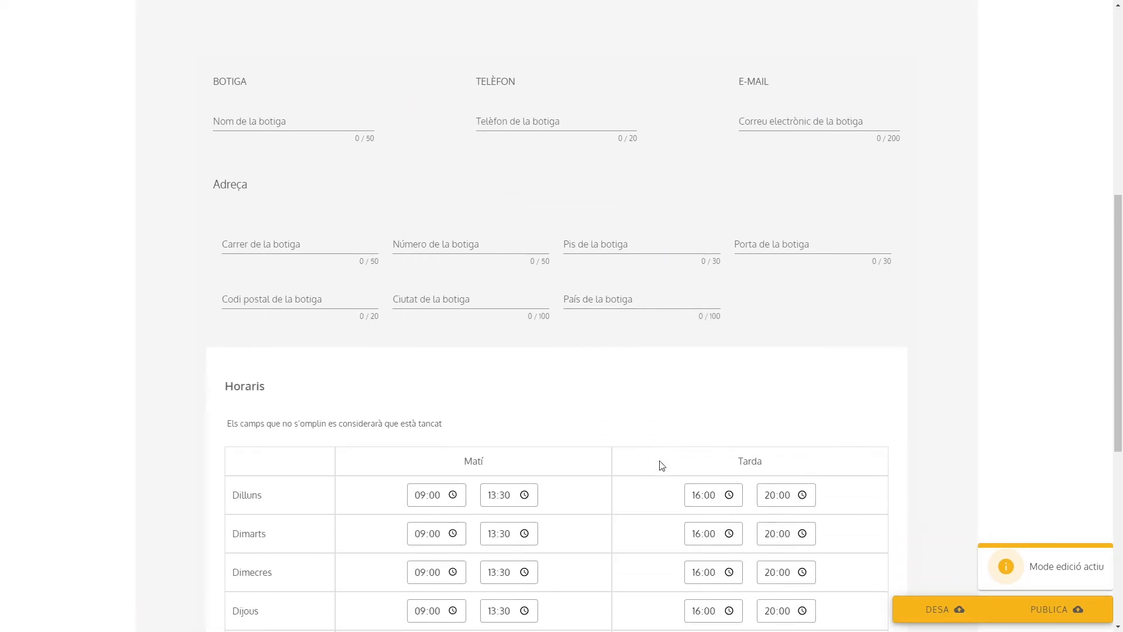
scroll(647, 444, "down", 1)
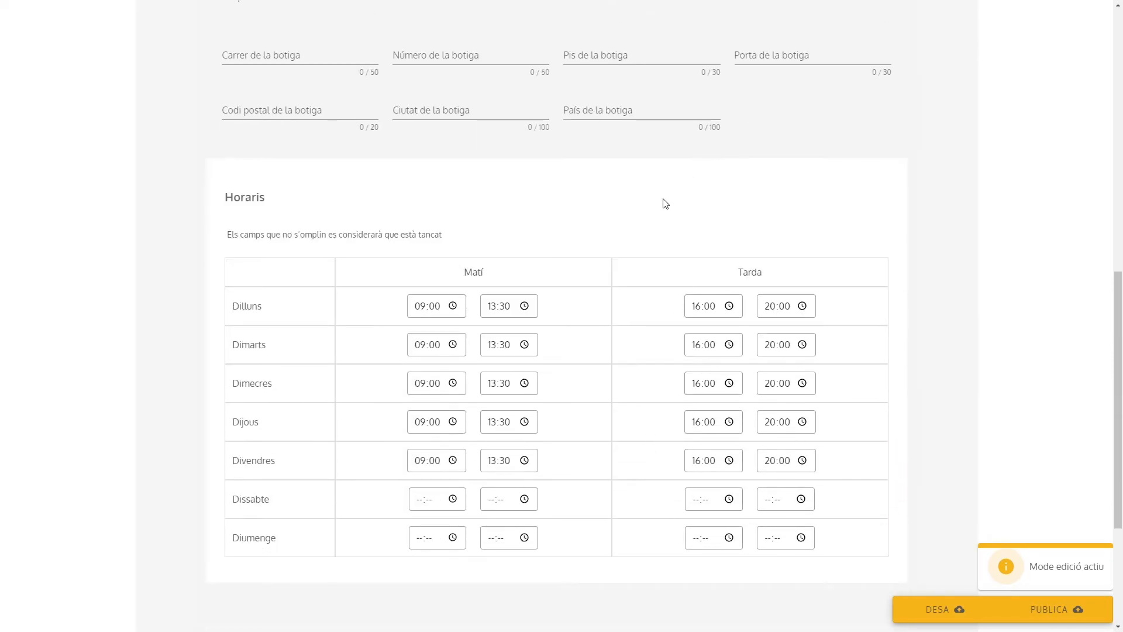
scroll(665, 203, "up", 4)
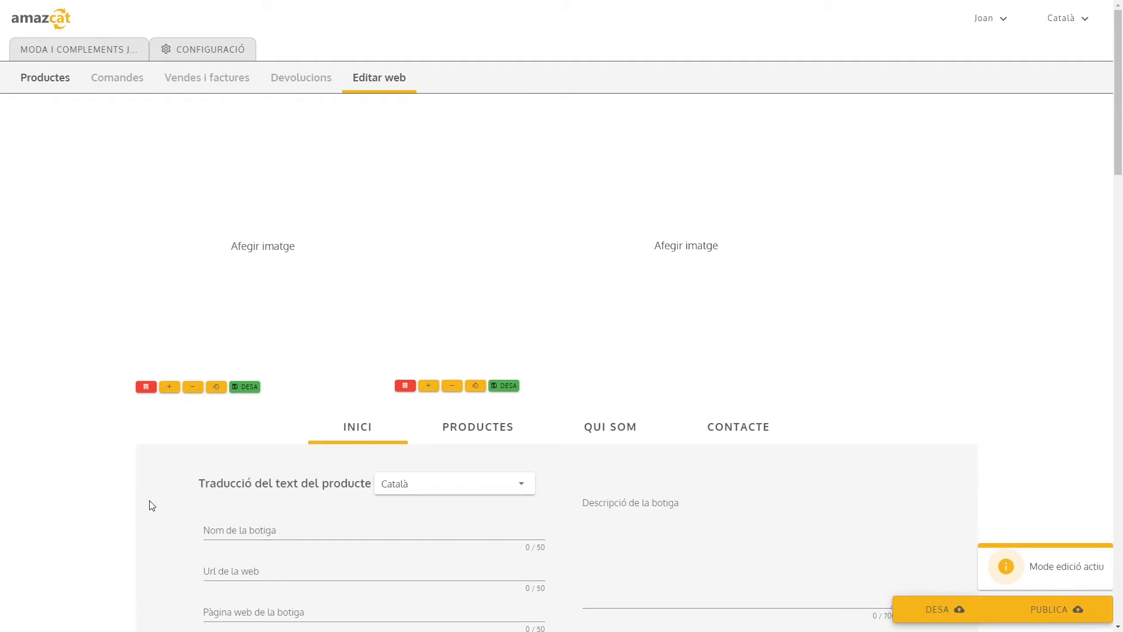
Upload the Moda Joan logo from the desktop's BOTIGA folder into the square header image area
left_click(298, 255)
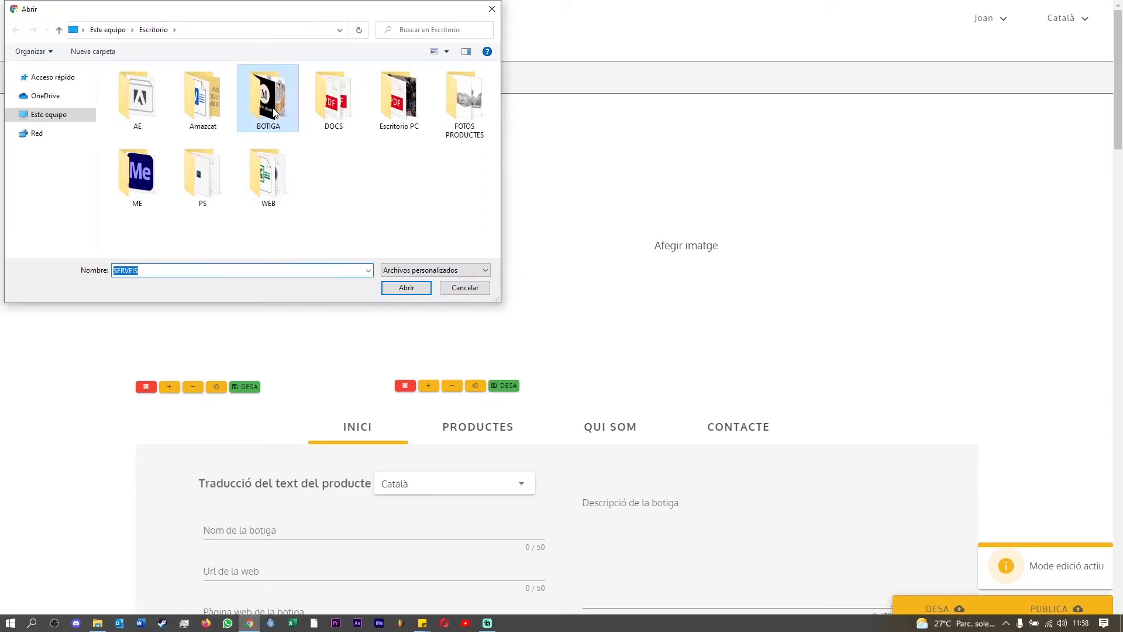
double_click(274, 111)
double_click(201, 108)
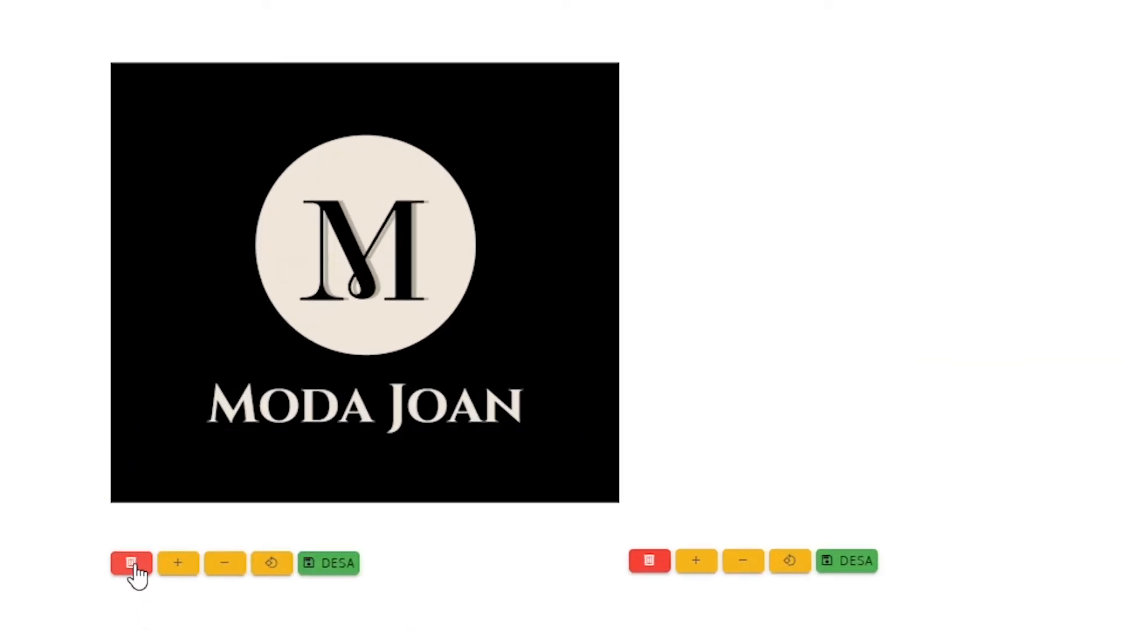
Zoom the logo image in and out until it fills its square frame
left_click(178, 562)
left_click(178, 562)
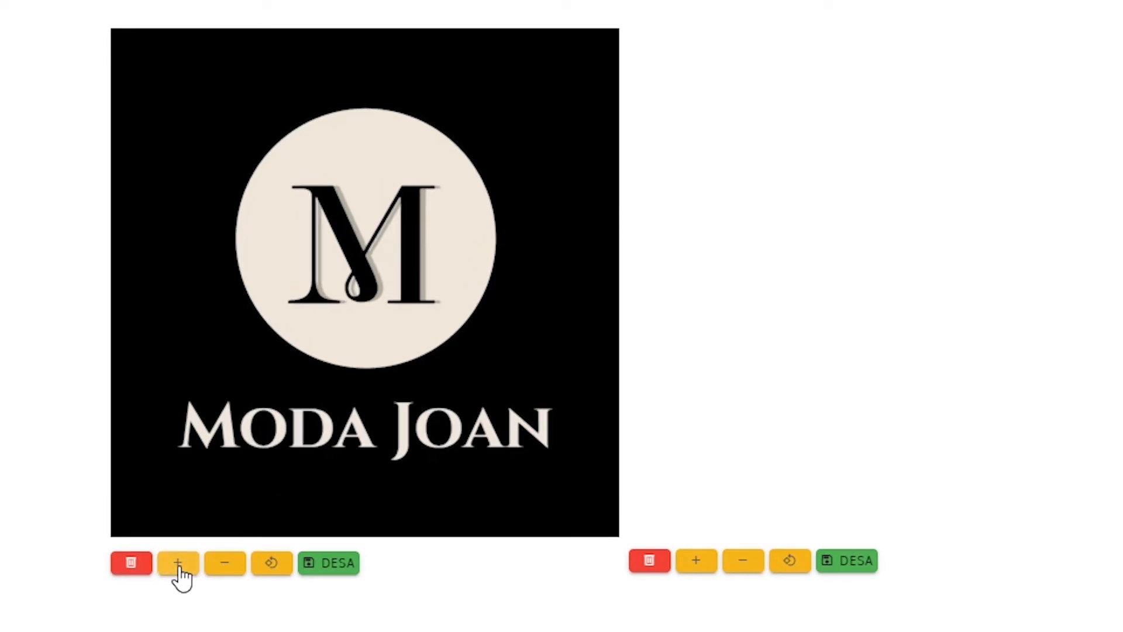
left_click(178, 562)
left_click(224, 565)
left_click(224, 565)
left_click(181, 565)
Rotate the logo in 90-degree turns until it is upright again, and save it slightly enlarged
left_click(279, 565)
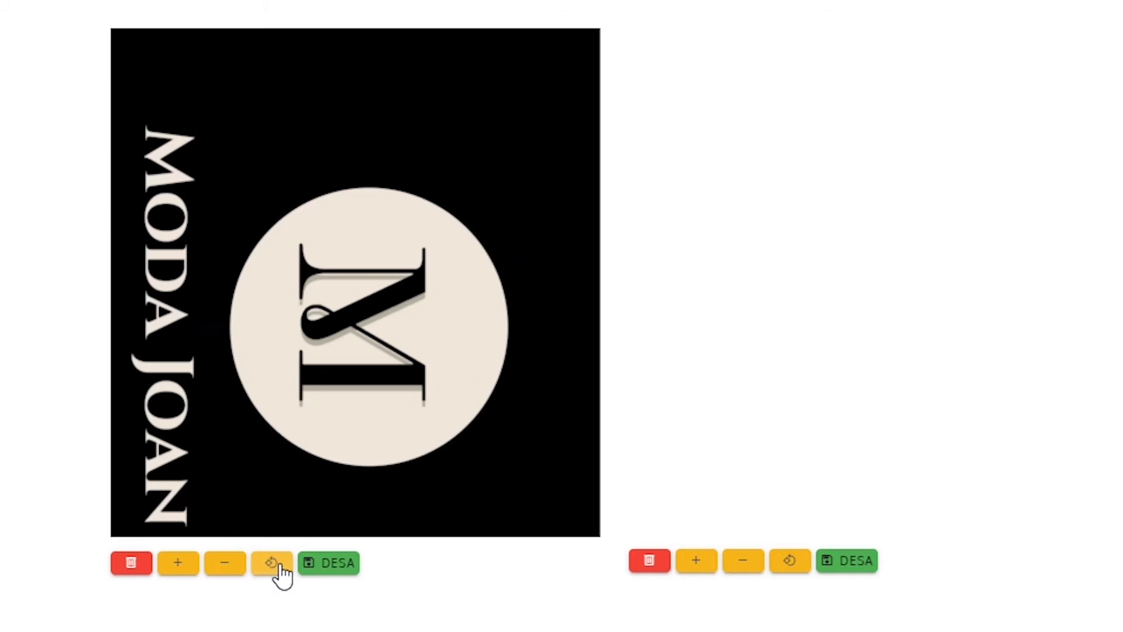
left_click(279, 565)
left_click(279, 565)
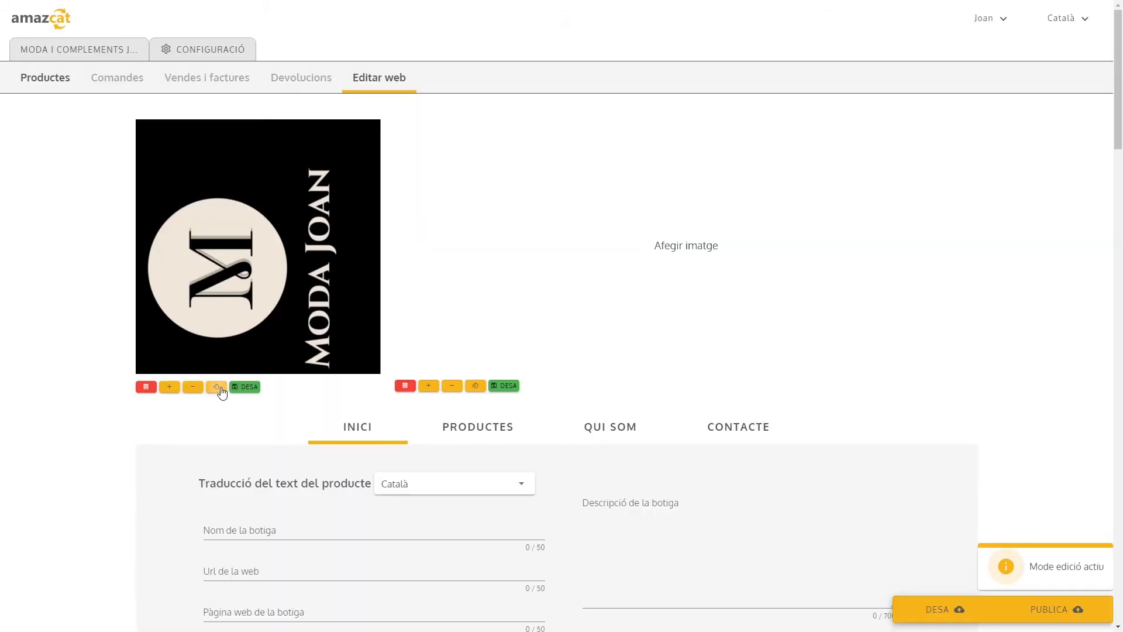
left_click(217, 388)
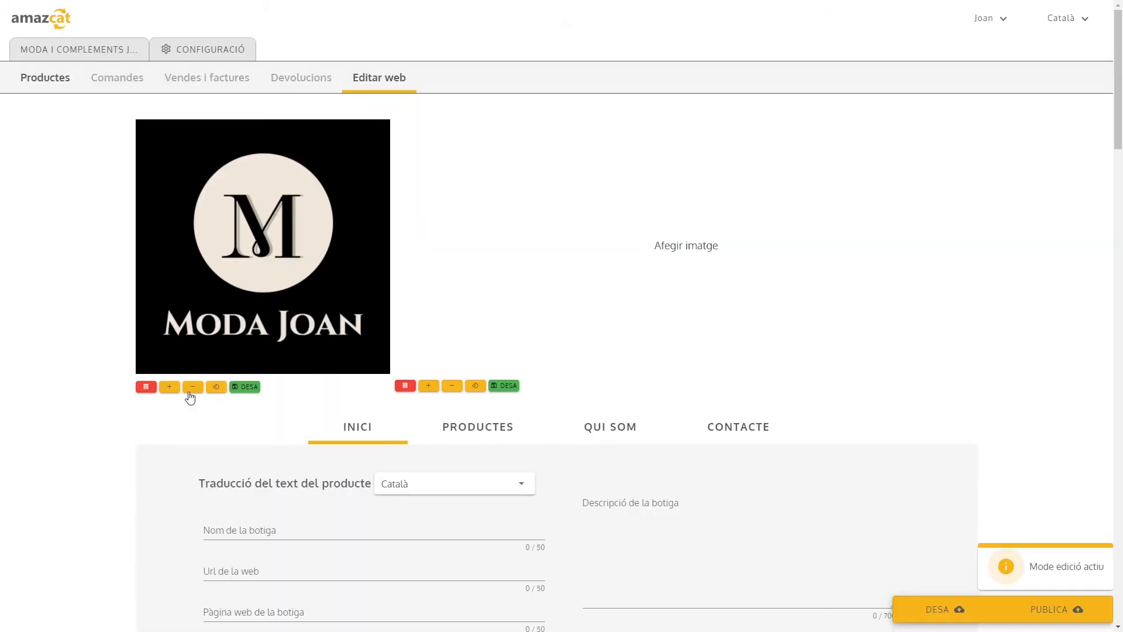
left_click(169, 389)
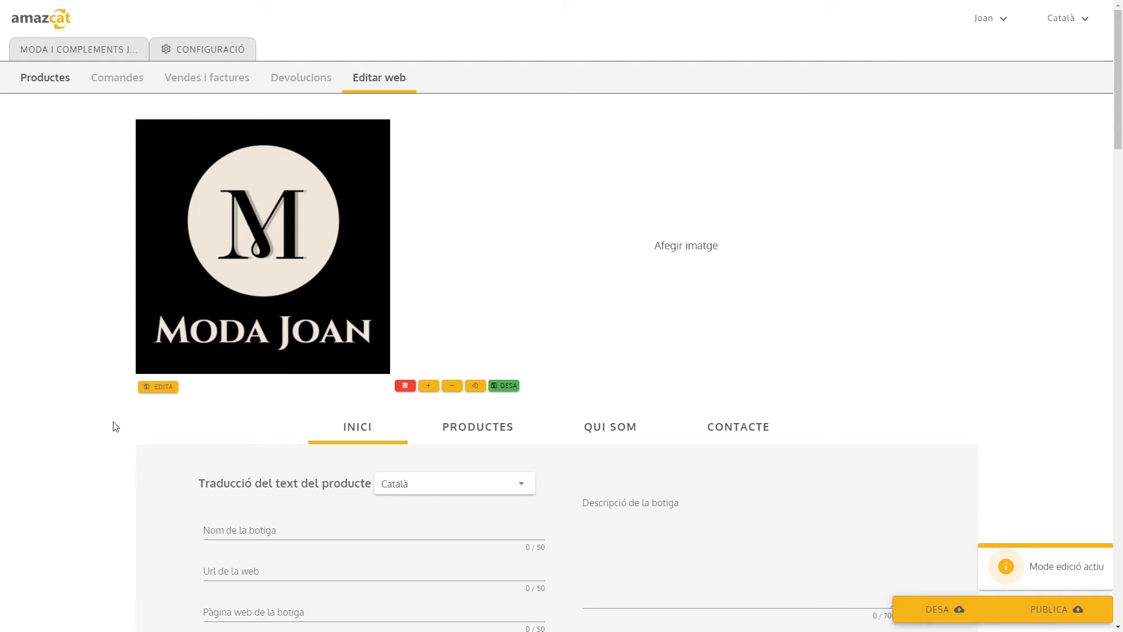
Upload the PORTADA photo of hanging suits from the BOTIGA folder into the wide header image area
left_click(745, 268)
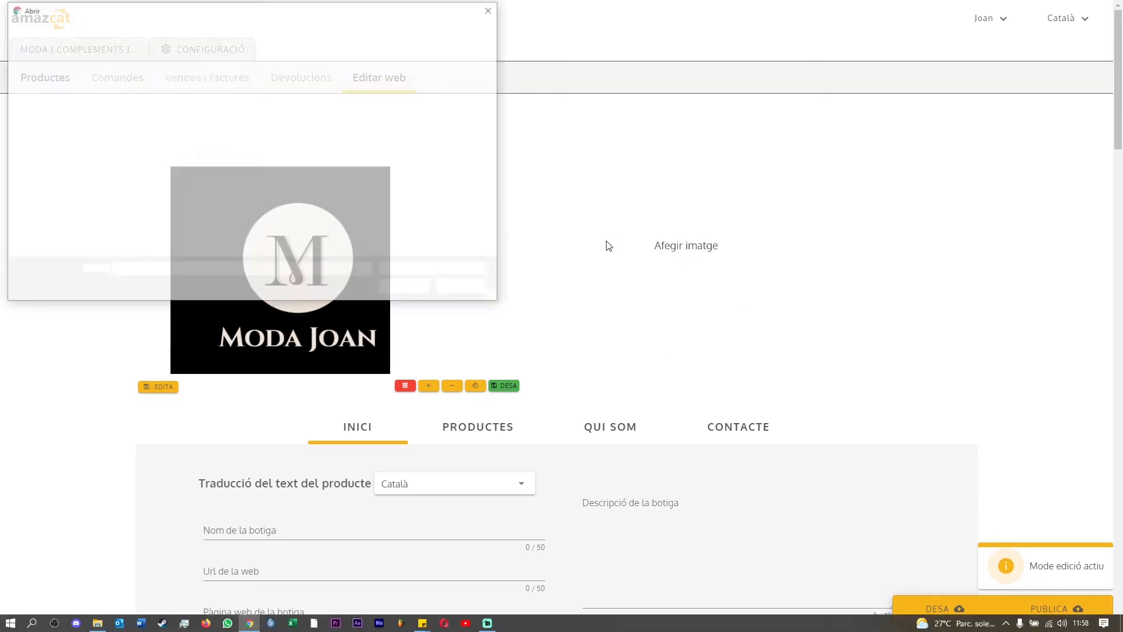
double_click(270, 97)
Enlarge the logo and the wide header photo until both fill their frames, and save each image
left_click(155, 386)
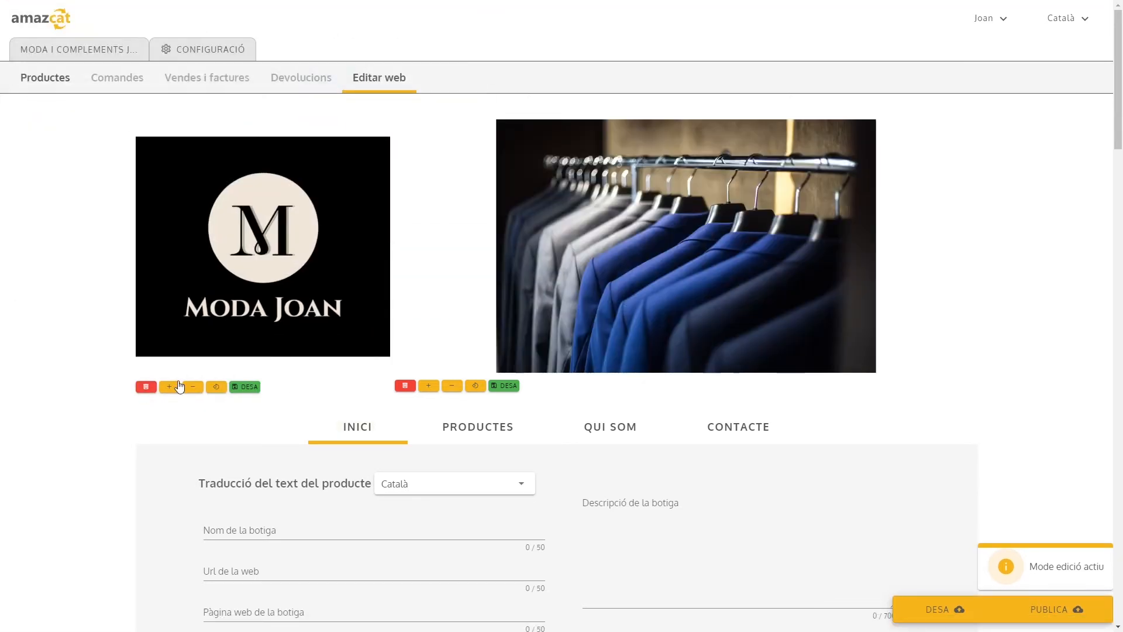
left_click(170, 387)
left_click(170, 387)
left_click(430, 386)
left_click(430, 386)
left_click(432, 387)
left_click(432, 386)
left_click(505, 386)
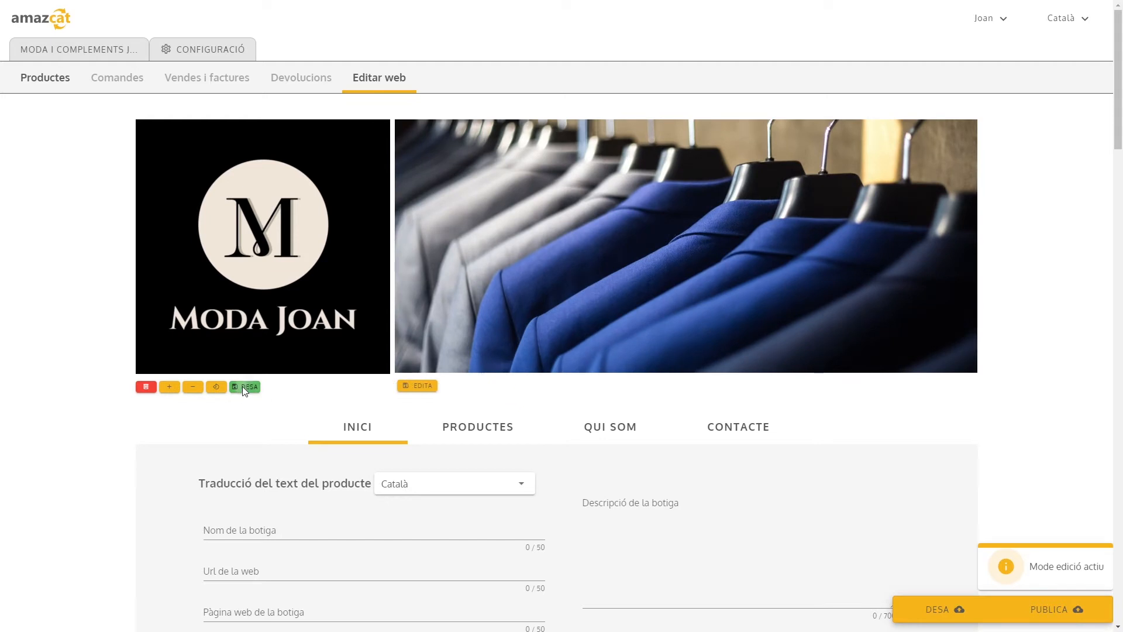
left_click(244, 391)
Choose Català as the text language and enter Moda i Complements Joan as the shop's name
scroll(252, 388, "down", 6)
scroll(570, 375, "up", 4)
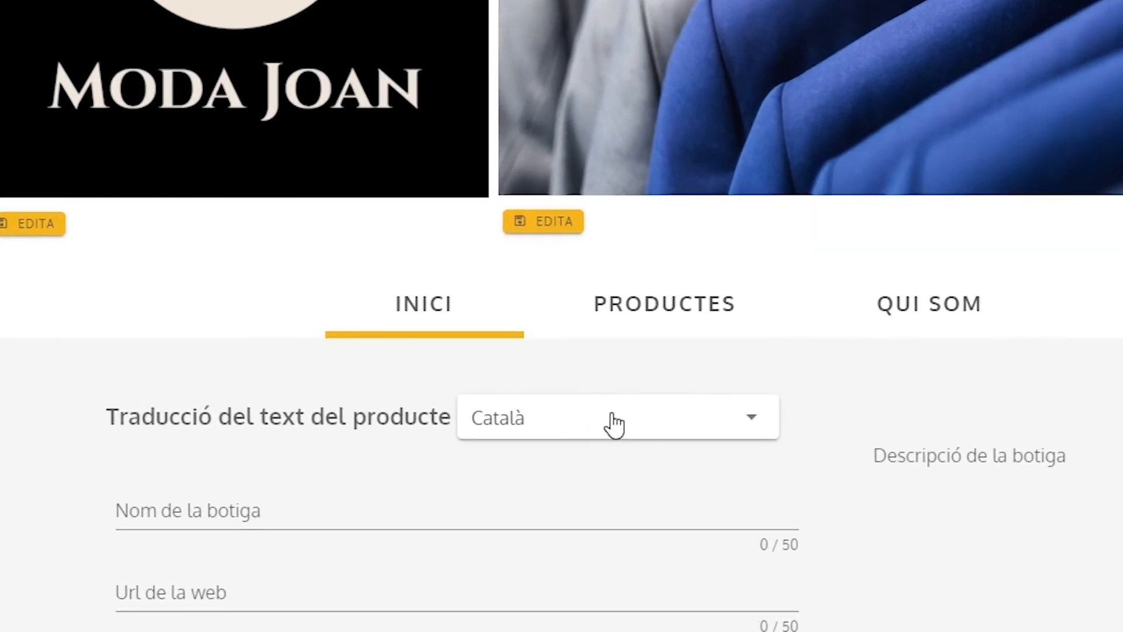
left_click(615, 425)
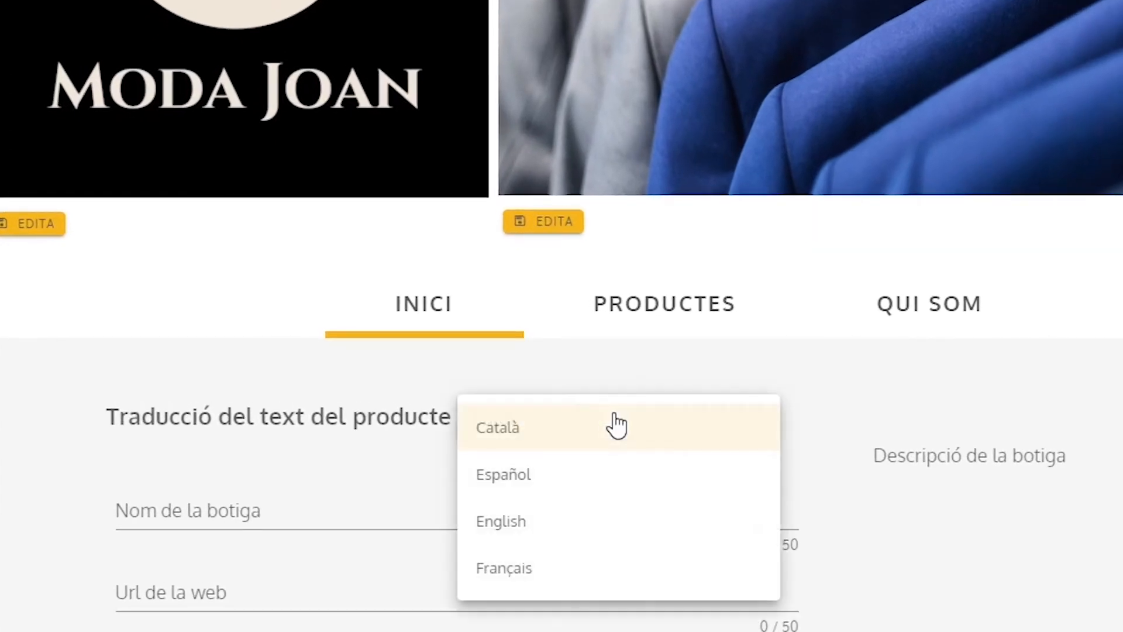
left_click(583, 431)
left_click(363, 510)
type("Moda i Complements joan")
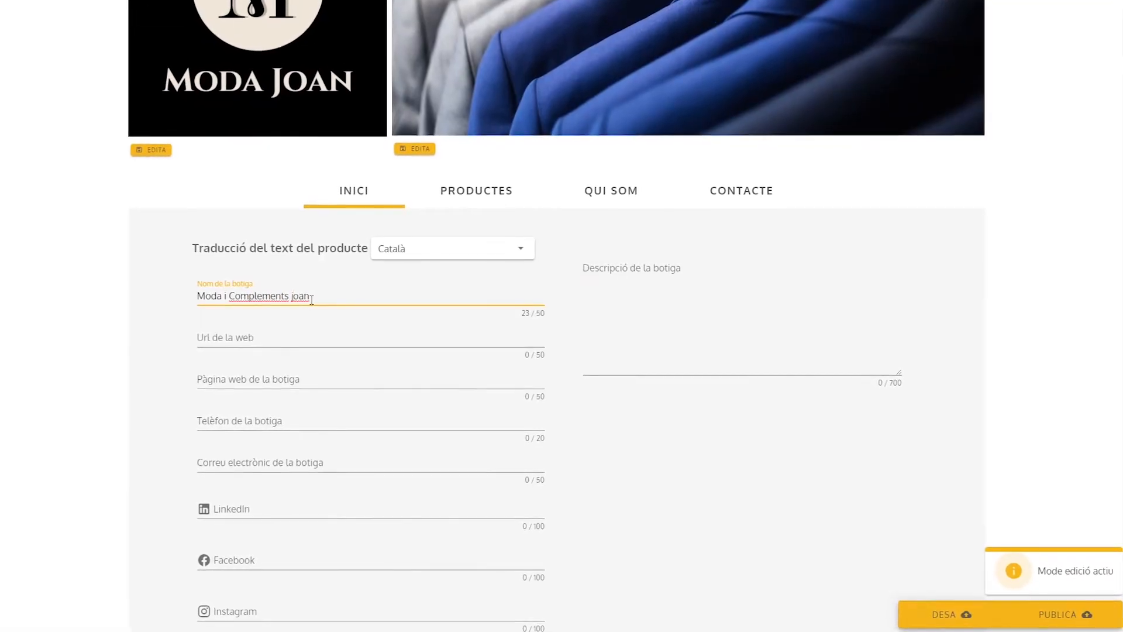
key("BackSpace")
key("BackSpace")
key("BackSpace")
key("BackSpace")
type("Joan")
Set the web URL to modacomplementsjoan and the shop's web page to modacomplements.cat
left_click(290, 336)
type("modacomplementsjoan")
left_click(286, 379)
type("modacomplements.cat")
Fill in the shop's phone number and e-mail address
scroll(290, 339, "down", 2)
left_click(296, 299)
left_click(298, 342)
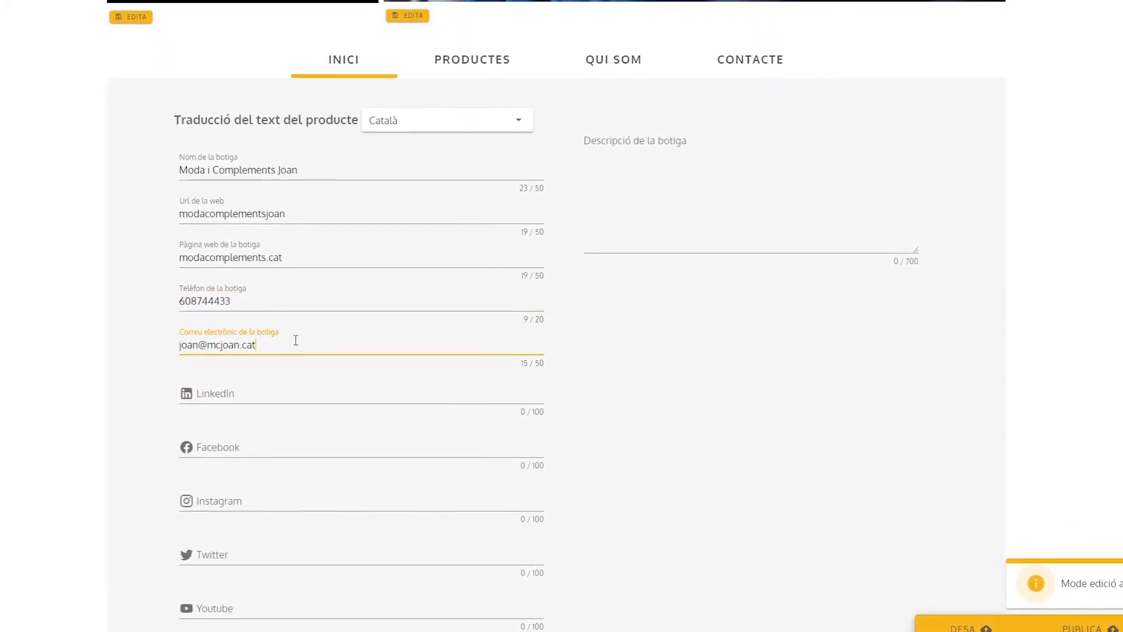
Add the social links instagram.com/modacompljoan for Instagram and twitter.com/modacompljoan for Twitter
scroll(296, 336, "down", 2)
left_click(243, 370)
type("instagram.com/modacompljoan")
scroll(245, 431, "up", 1)
left_click(243, 494)
type("twitter.com/modacompljoan")
Paste the prepared text about the fashion shop in the centre of Girona as the shop's description
scroll(236, 498, "up", 1)
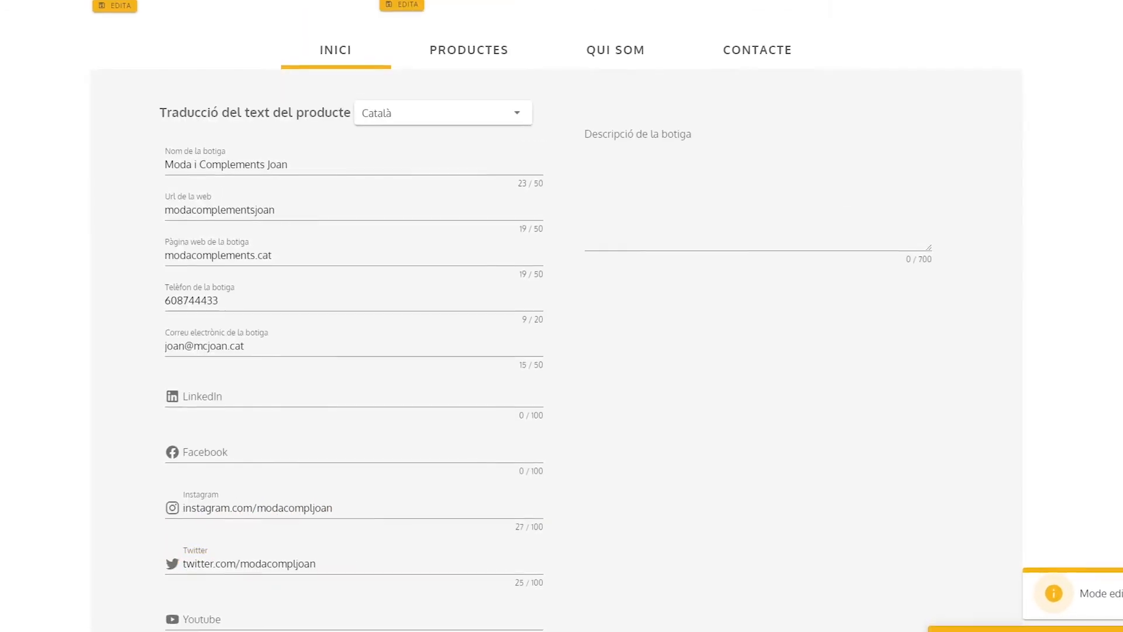
left_click(879, 186)
type("Descobreix la nostra botiga de moda situada al centre de Girona. Tenim les últimes tendències i una àmplia varietat de peces de moda, homes, dones, nens, nenes i unisex. Compra els nostres productes a través d'Amazcat o vine a veure'ns. Tenim aparcament pels clients.")
Set the shop's first product family to Moda and add Esports i aire lliure as the second
scroll(776, 366, "down", 8)
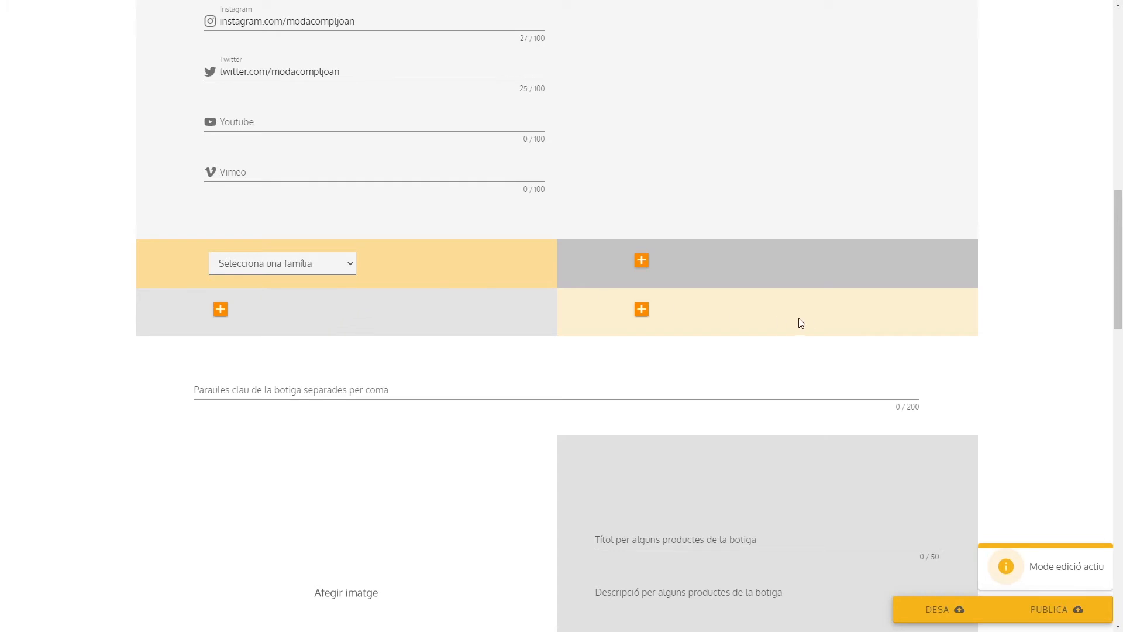
left_click(349, 270)
left_click(251, 348)
left_click(701, 263)
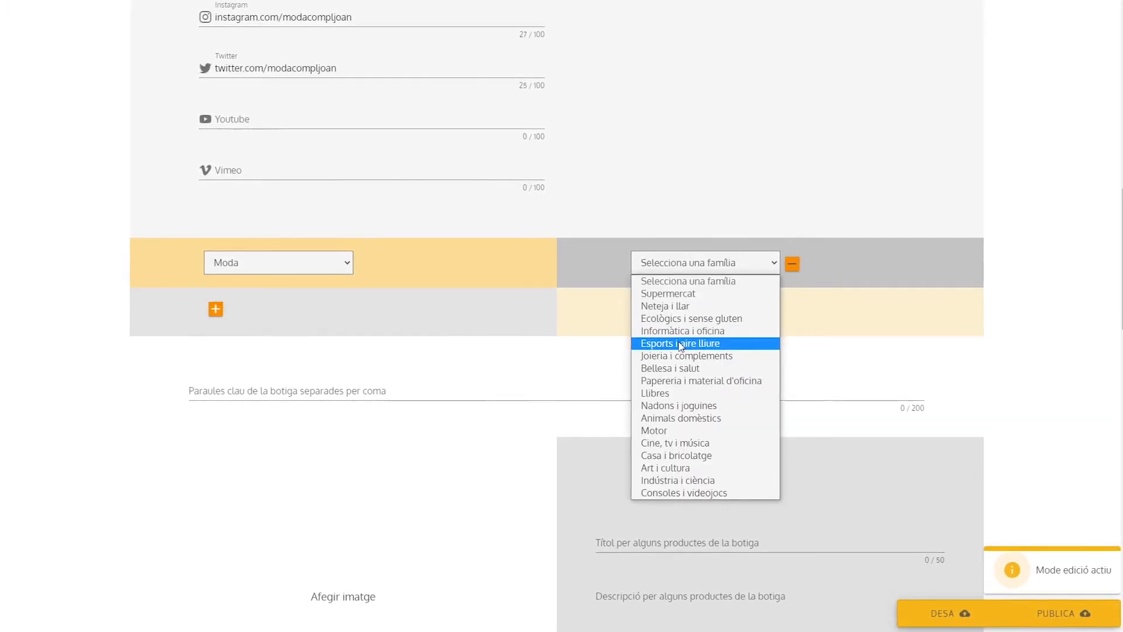
left_click(702, 344)
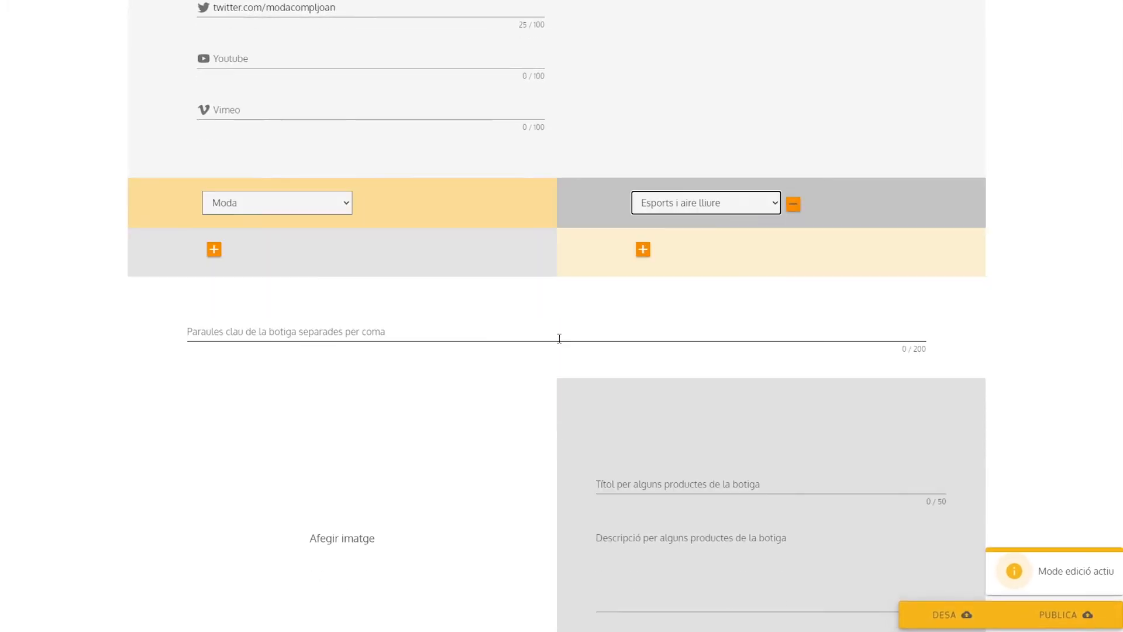
Enter the shop keywords "Moda infantil, moda per homes, moda dones, casual, texans, jaquetes, sabates, dessuadores, vestits, pantalons"
left_click(559, 338)
type("Moda infantil, moda per ")
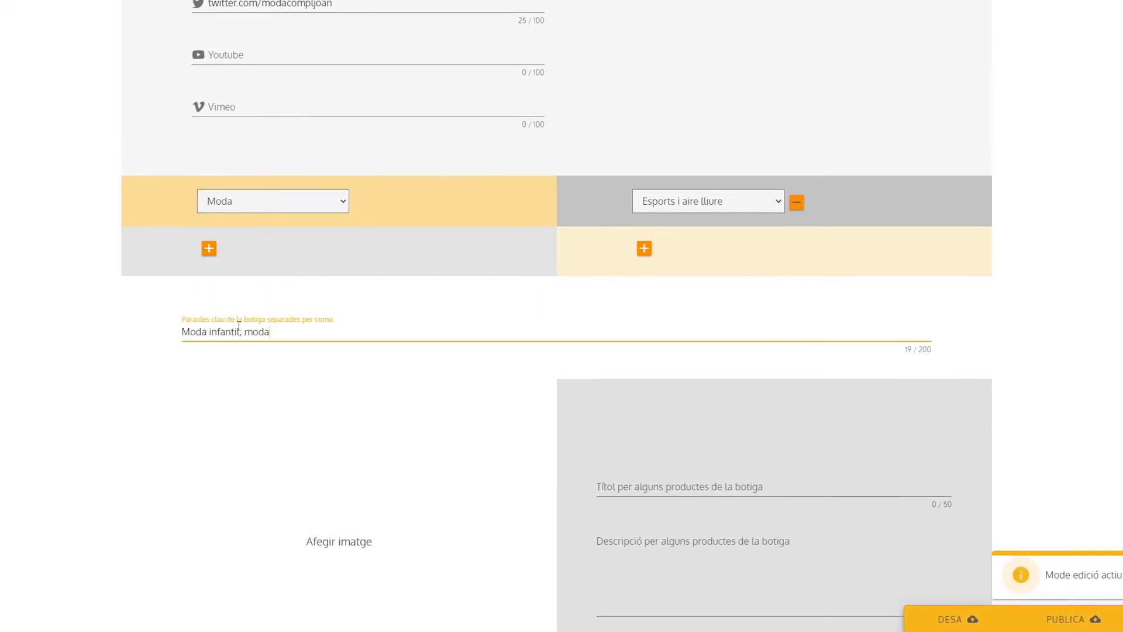
type("homes, moda dones, casual, texans, jaquetes")
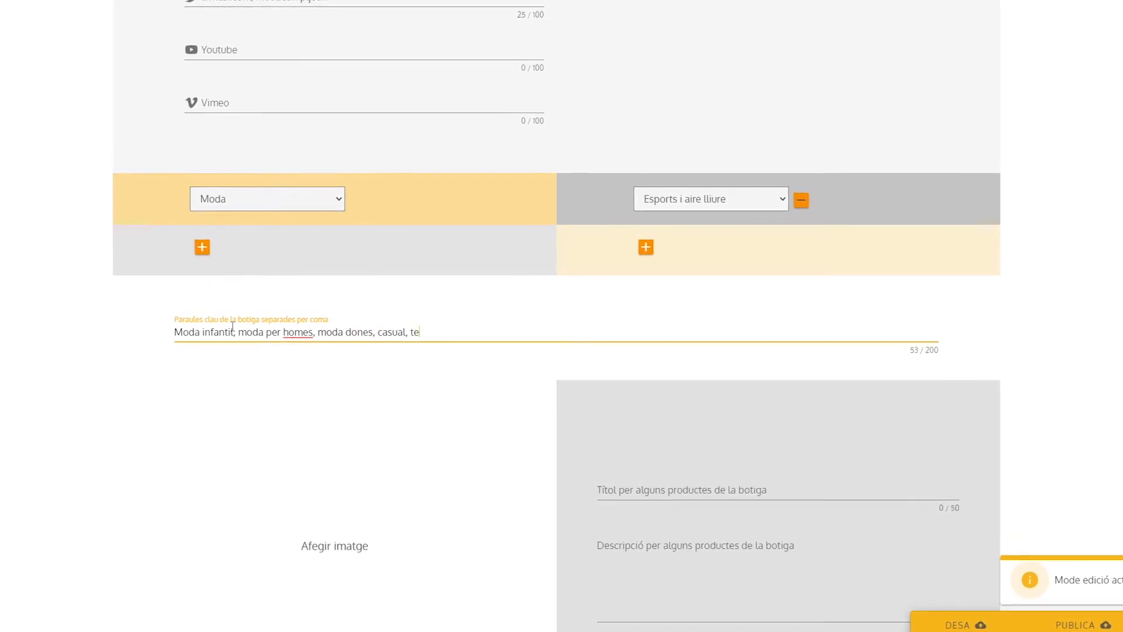
type(", sabates, dessuad")
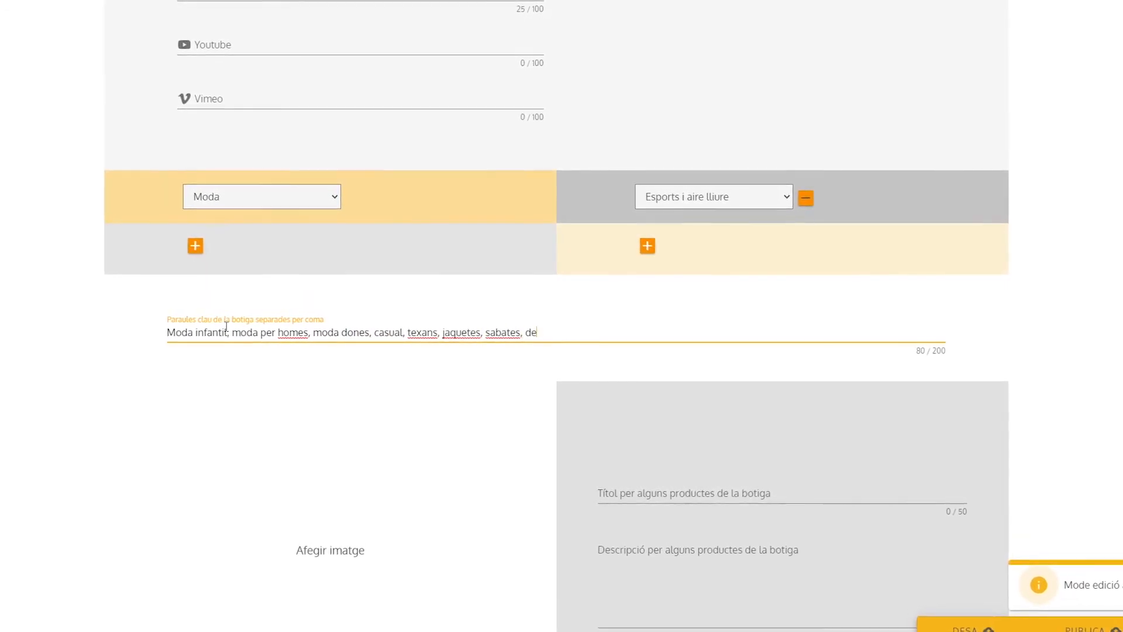
type("ores, vestits, pantalons")
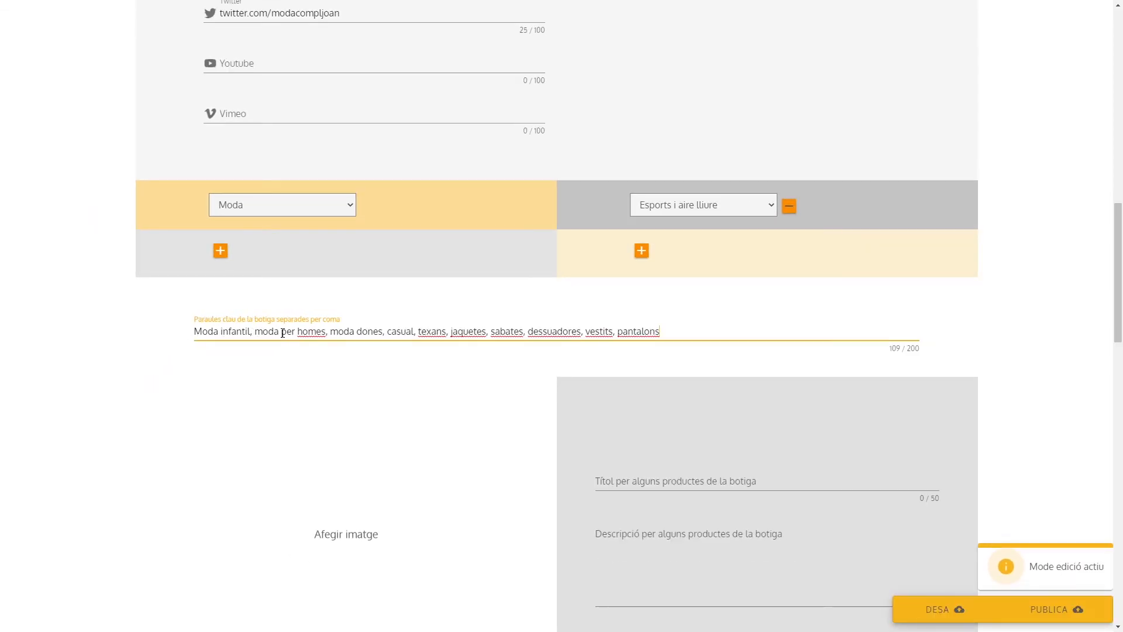
Upload the CASUAL1 photo to the first product block and give it the title Roba casual and a description of the men's casual collection
scroll(485, 218, "down", 5)
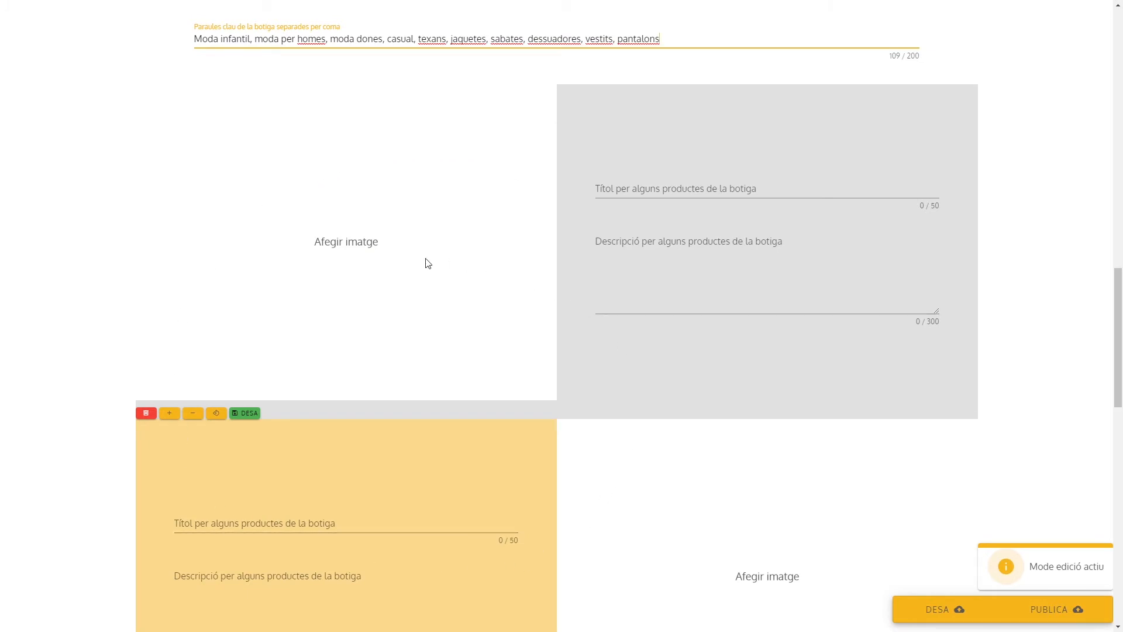
left_click(345, 235)
double_click(124, 104)
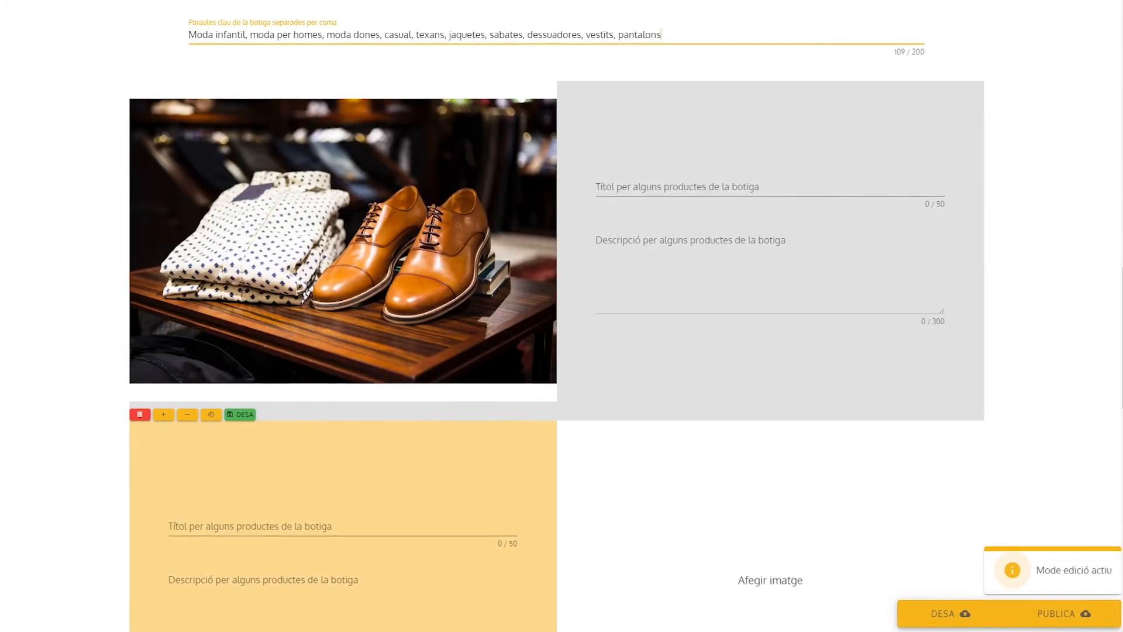
left_click(770, 188)
type("Roba casual")
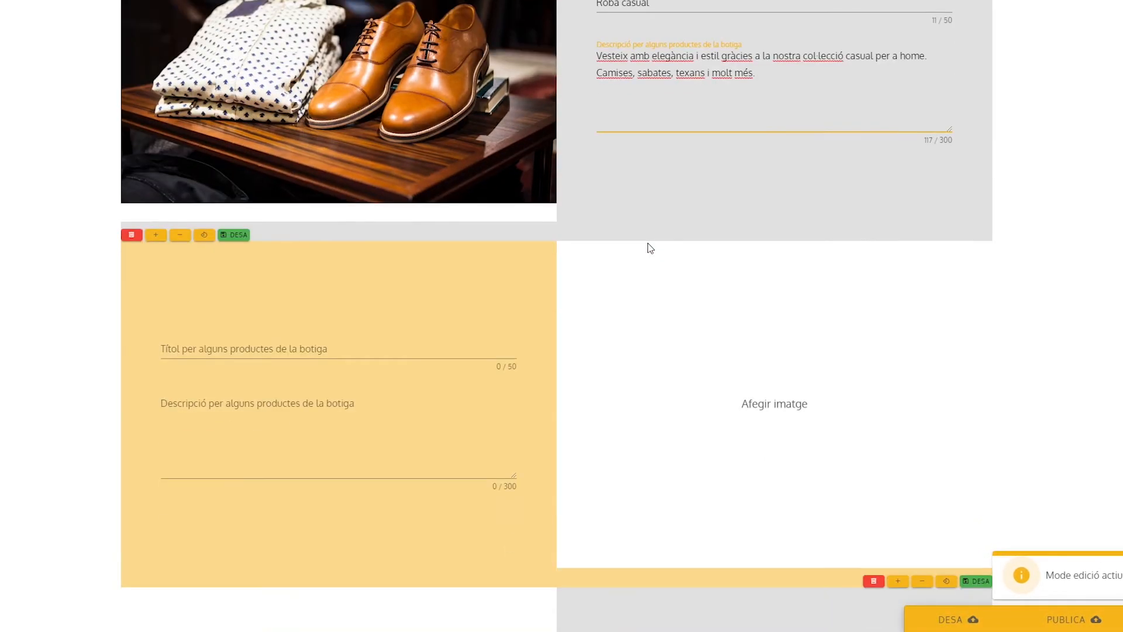
Try to fill the second product block with the title Pantalons de qualitat, a description and an image
scroll(647, 243, "down", 1)
left_click(216, 290)
type("Pantalons de qualitat")
left_click(320, 423)
type("Tenim texans de tota mena i per totes les edats. Slim fit, skinny, boot cut, cropped, entre altres. Fabricats amb els millors materials. Resistents i duradors.")
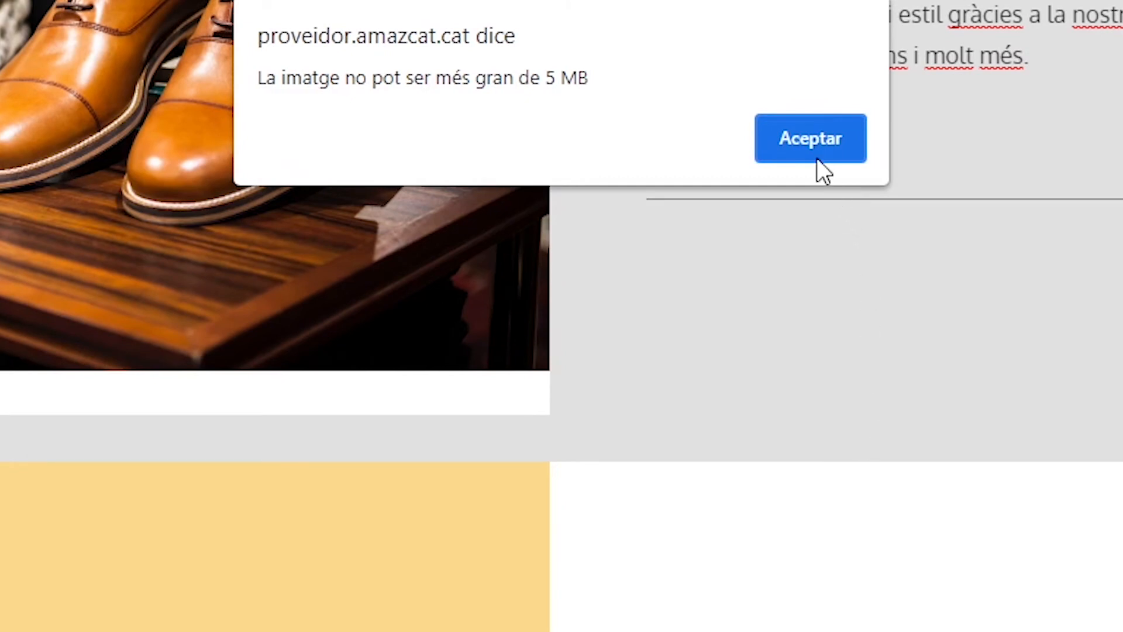
left_click(817, 148)
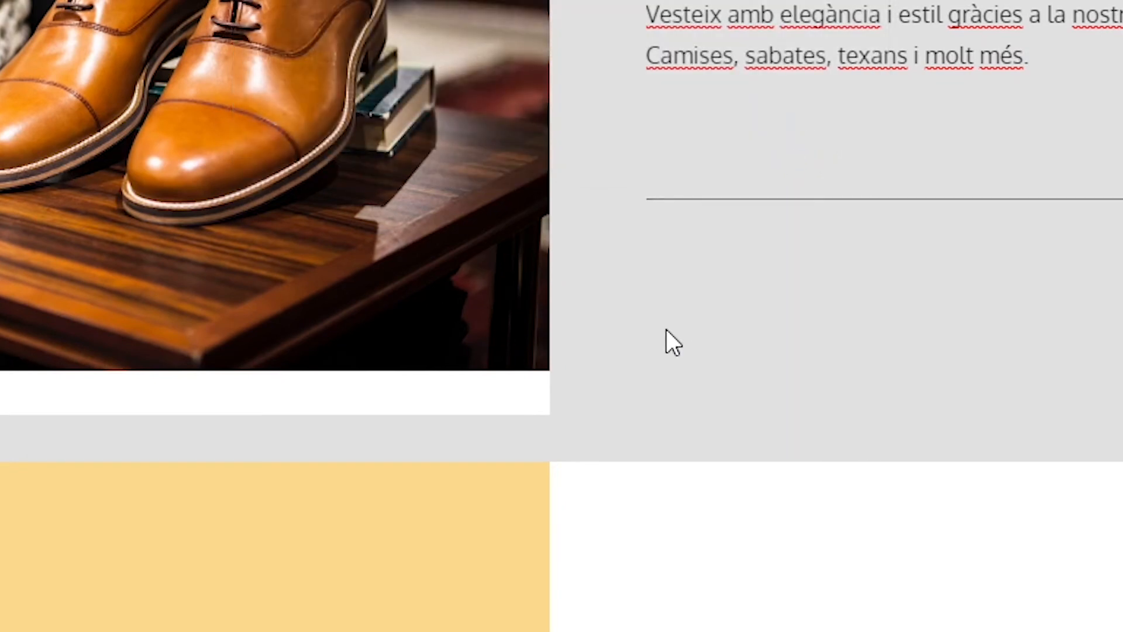
Upload the PANTALONS 3 jeans photo to the second product block and title the block Pantalons de qualitat
left_click(623, 539)
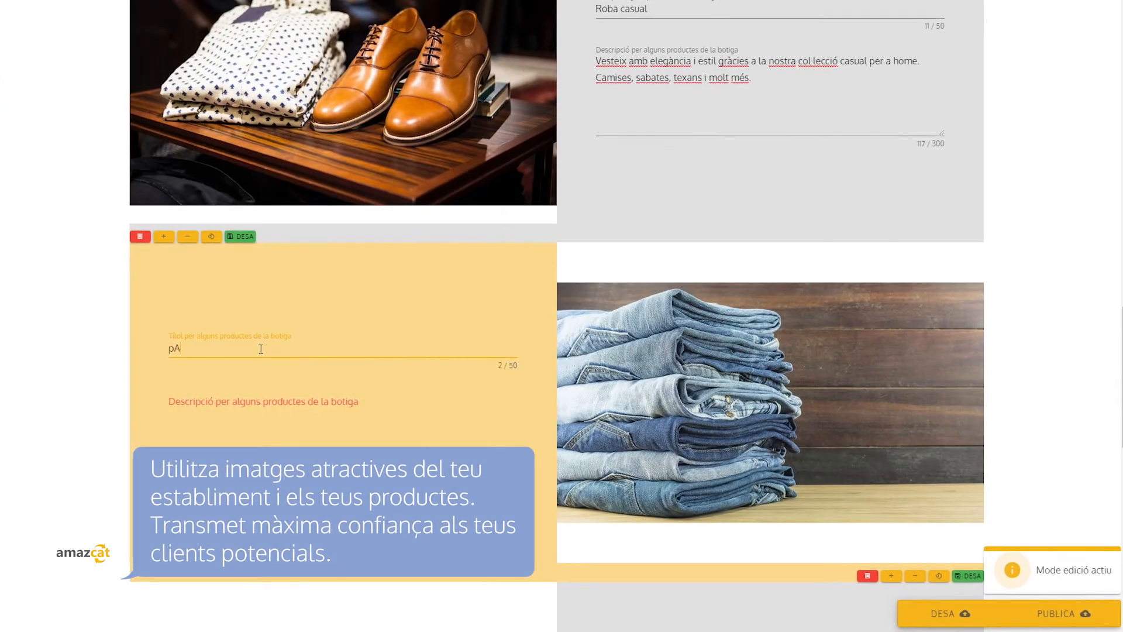
key("BackSpace")
key("BackSpace")
type("Pantalons de qualitat")
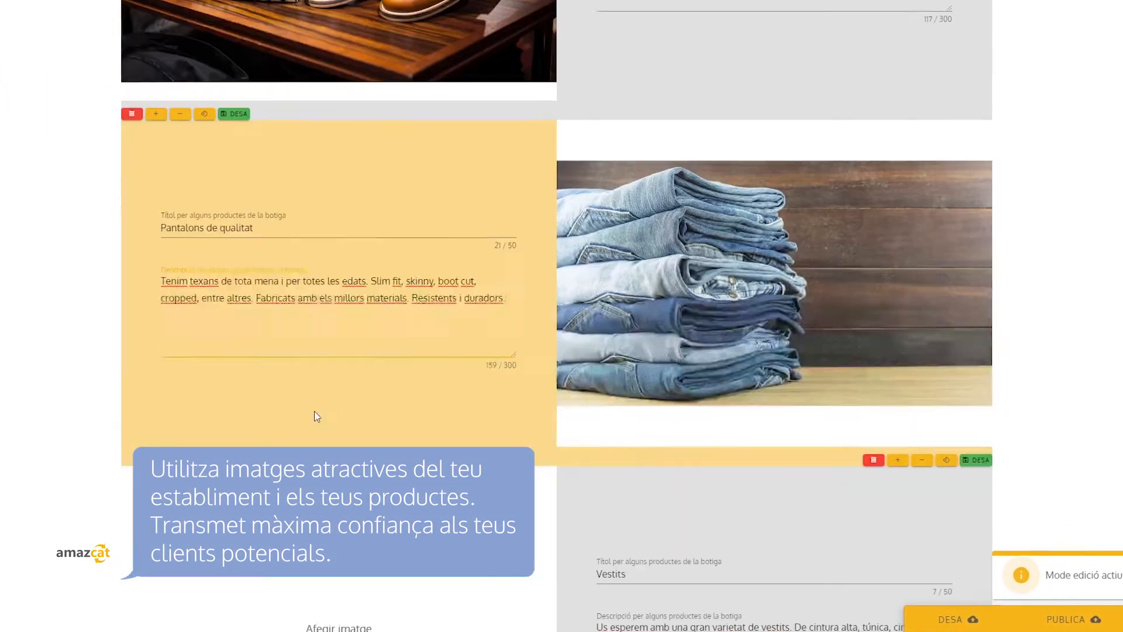
Fill the third product block with the title Vestits and a dress description, and upload the VESTITS3 photo
scroll(314, 410, "down", 5)
left_click(661, 339)
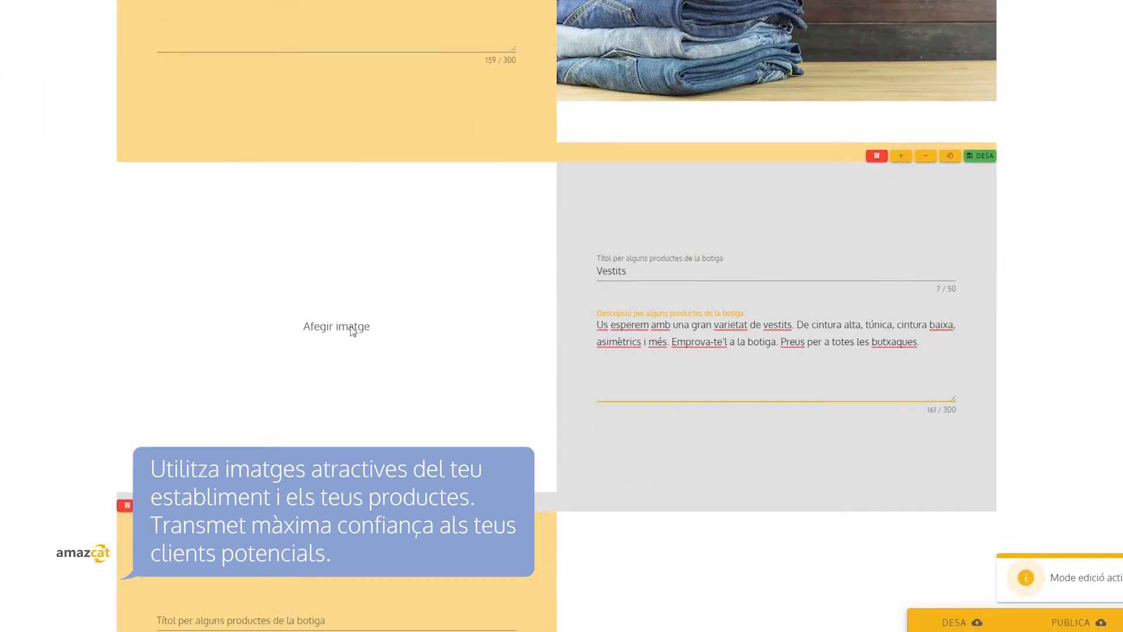
left_click(352, 331)
double_click(168, 156)
Complete the fourth product block, Sabates, with its description and the SABATES4 photo, enlarged to fill the frame and saved
scroll(556, 316, "down", 3)
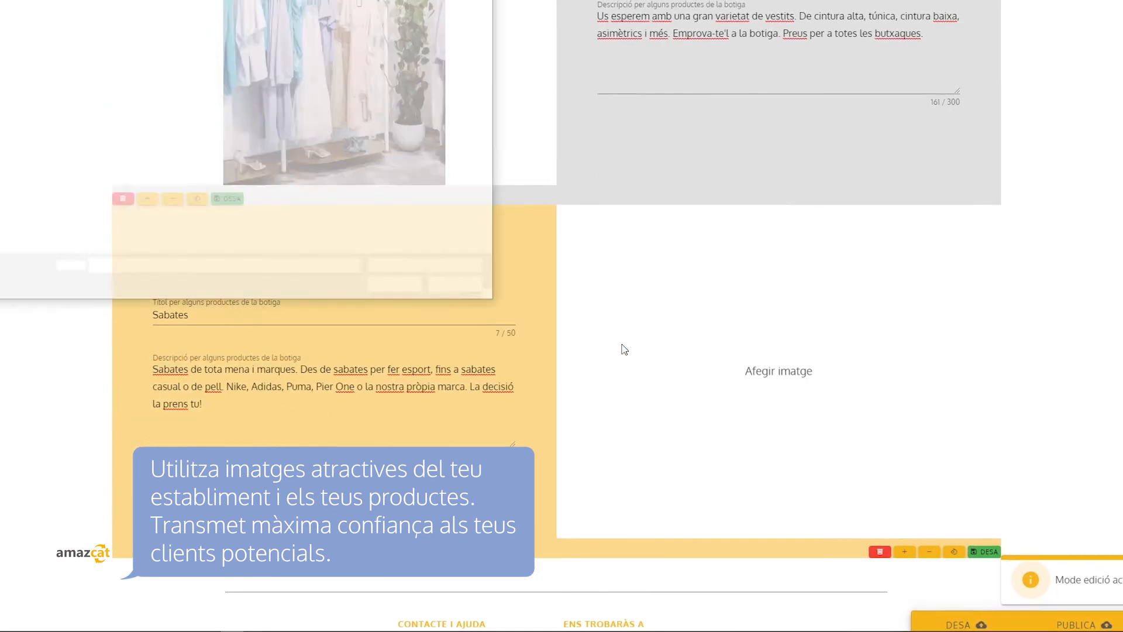
left_click(901, 550)
left_click(980, 550)
Enlarge and save the photos of the Vestits, Pantalons de qualitat and Roba casual blocks so they fill their frames
scroll(556, 327, "up", 1)
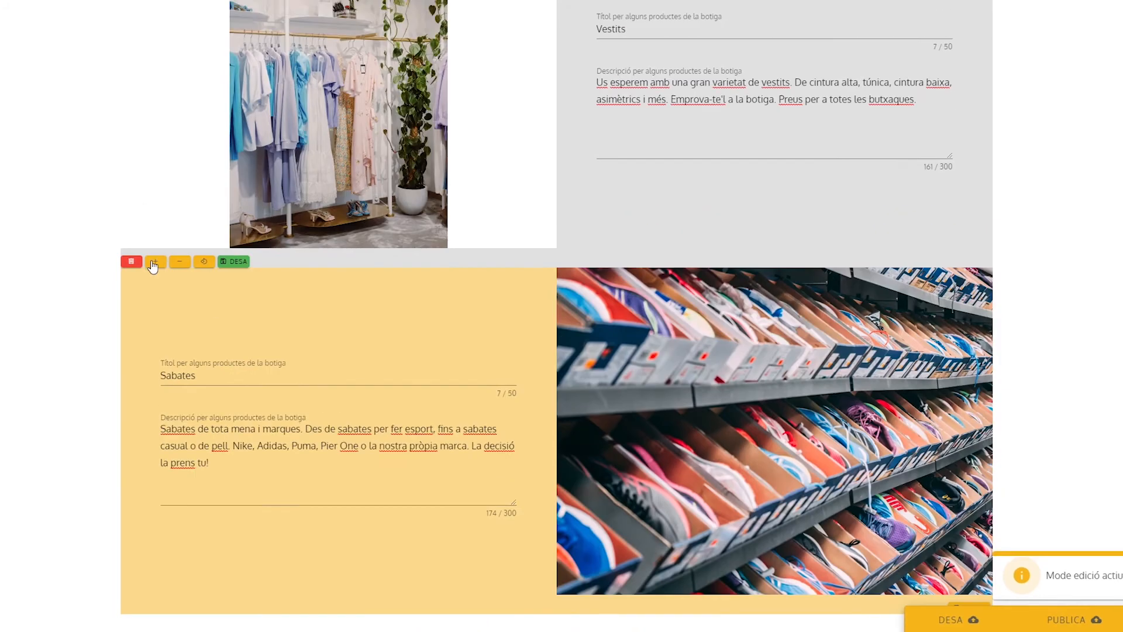
left_click(152, 262)
left_click(230, 260)
scroll(590, 289, "up", 2)
scroll(590, 289, "up", 6)
left_click(895, 399)
left_click(972, 398)
scroll(585, 292, "up", 3)
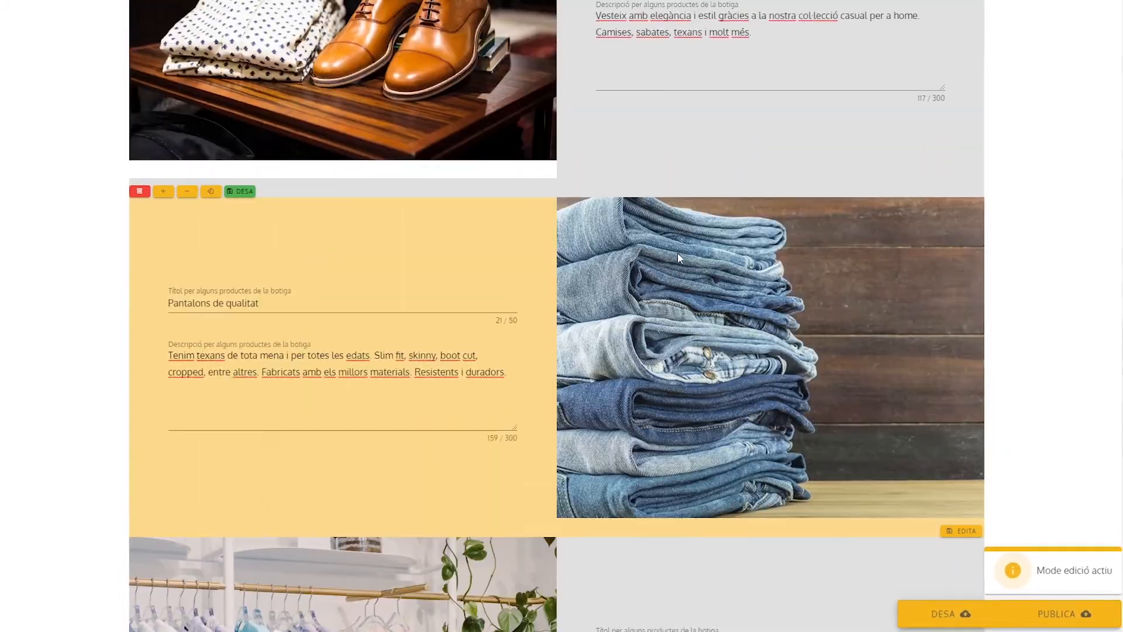
left_click(166, 236)
left_click(242, 236)
Save the edited web page and review the Inici page from the header down to the product blocks
scroll(532, 342, "up", 3)
scroll(532, 347, "down", 5)
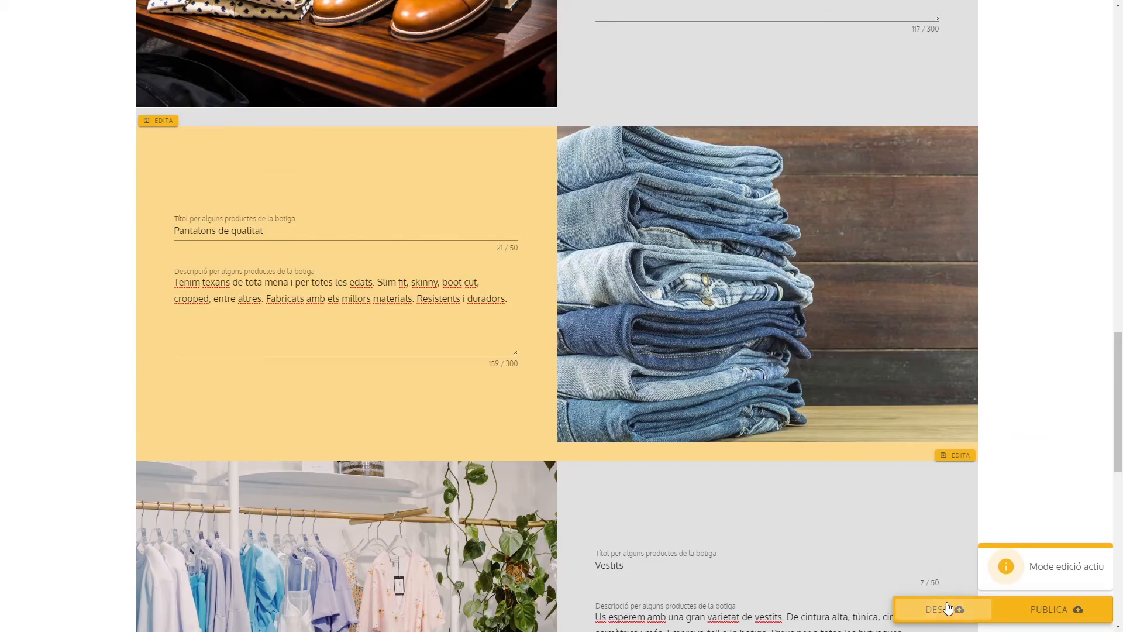
left_click(699, 579)
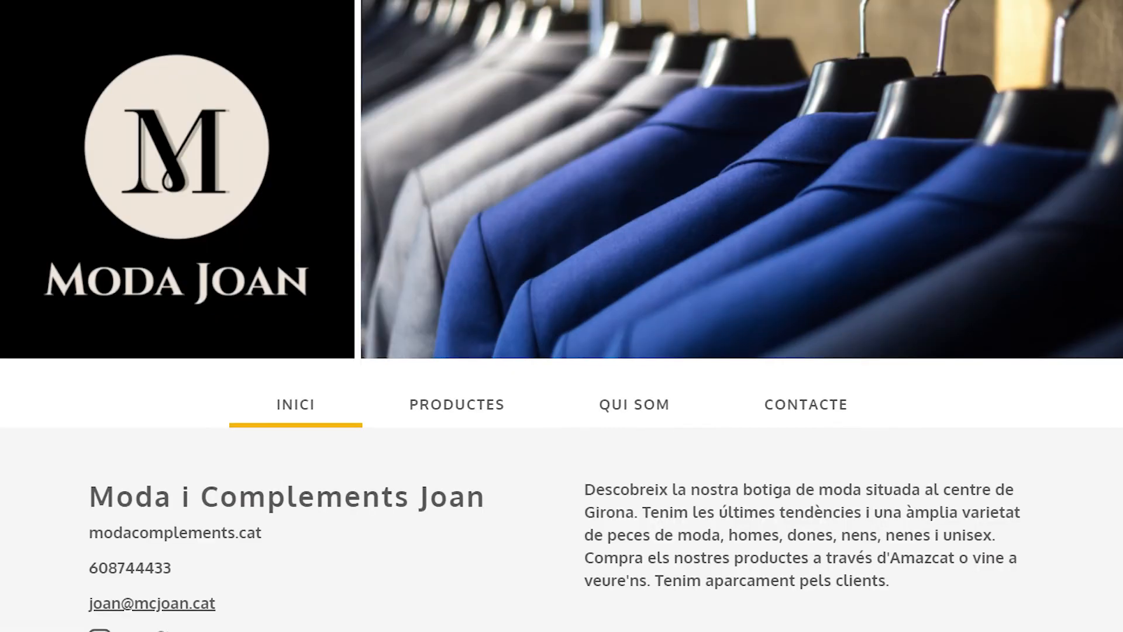
scroll(88, 316, "down", 5)
scroll(561, 316, "down", 8)
scroll(562, 316, "down", 10)
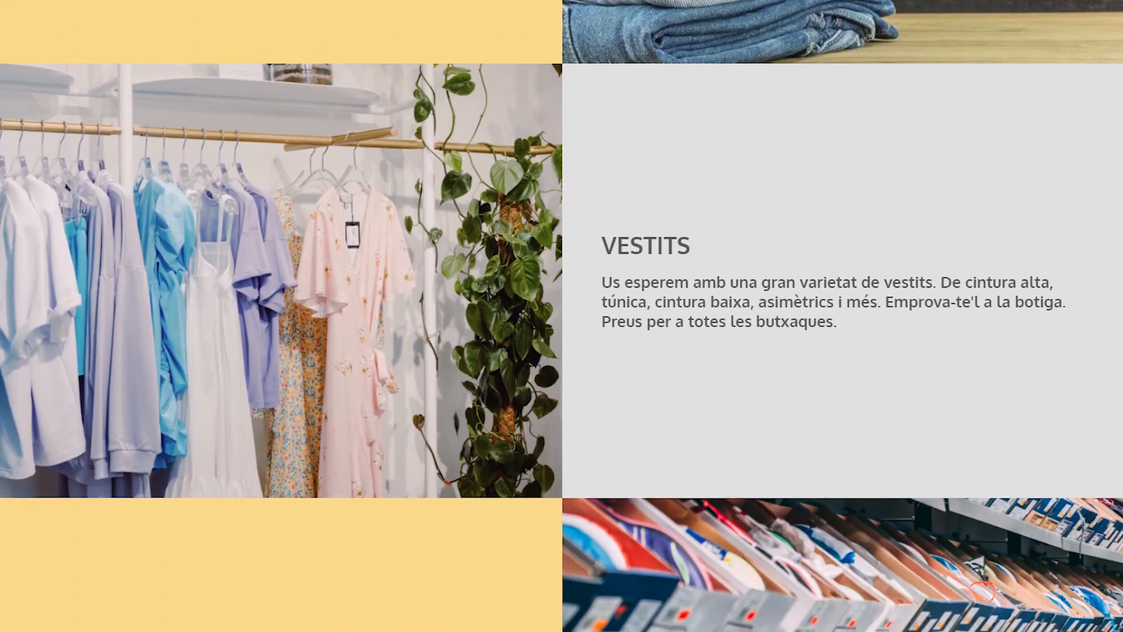
scroll(561, 315, "down", 10)
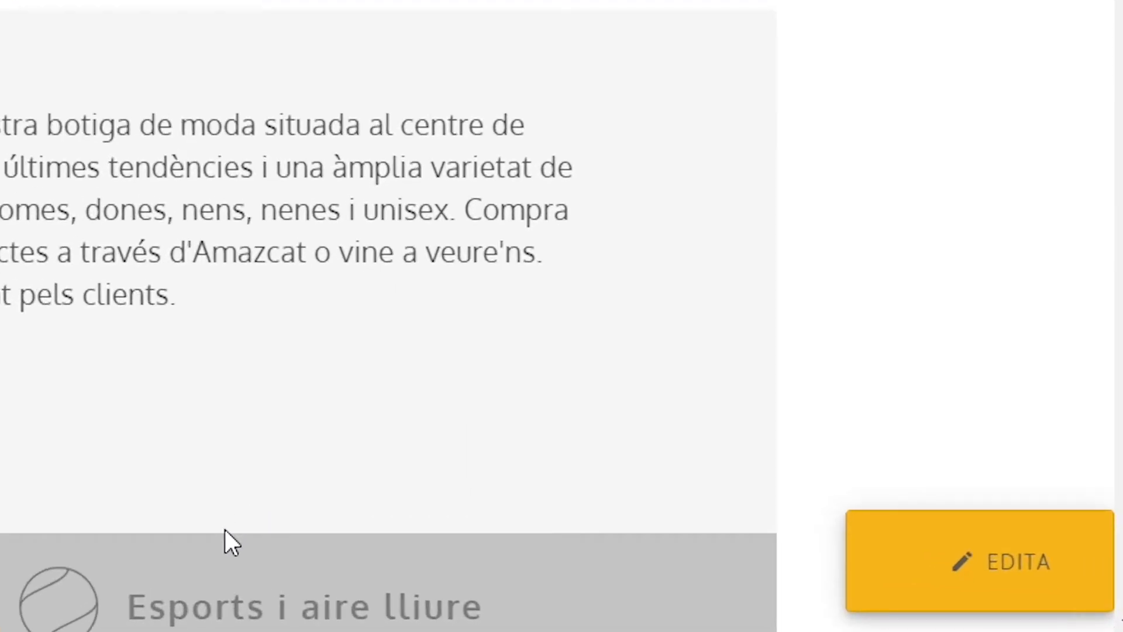
Return the web page to edit mode and open the Qui som page after checking the Productes page
left_click(1010, 561)
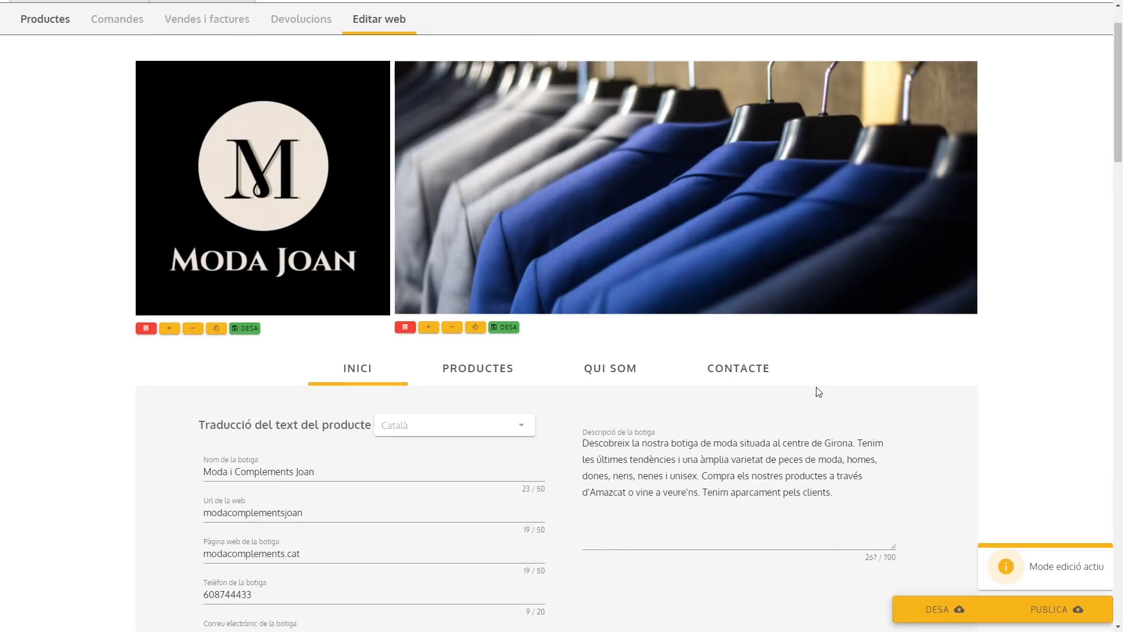
left_click(514, 377)
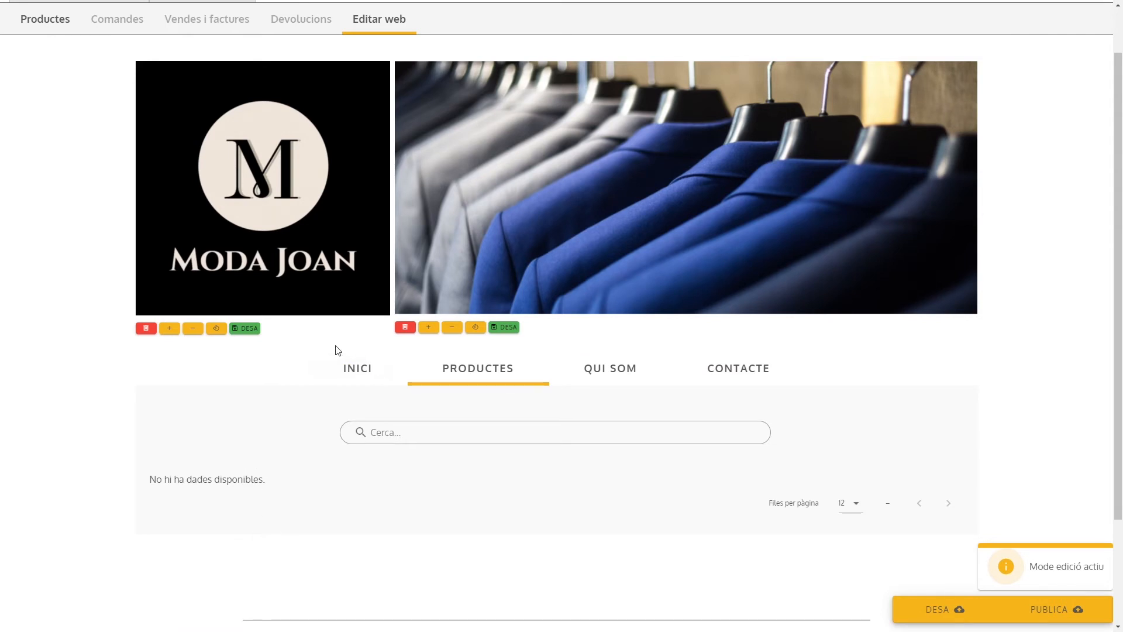
left_click(636, 367)
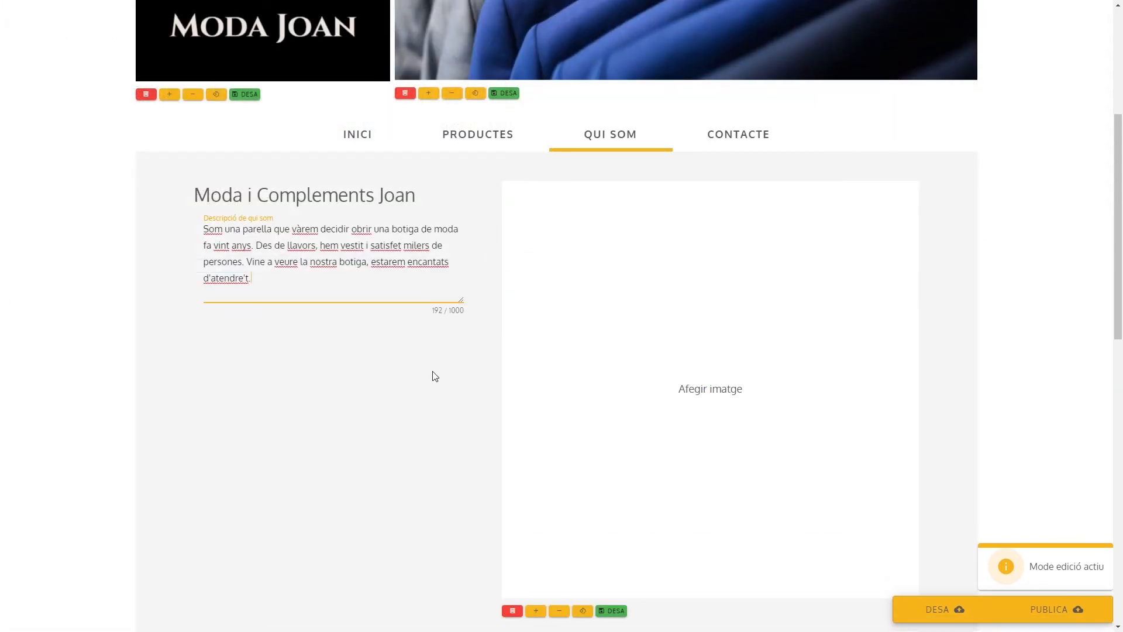
Title the first about-us block "Més de 20 anys" with the text "Tenim molta experiència en el sector. Portem més de dues dècades oferint els millors productes."
scroll(431, 374, "down", 7)
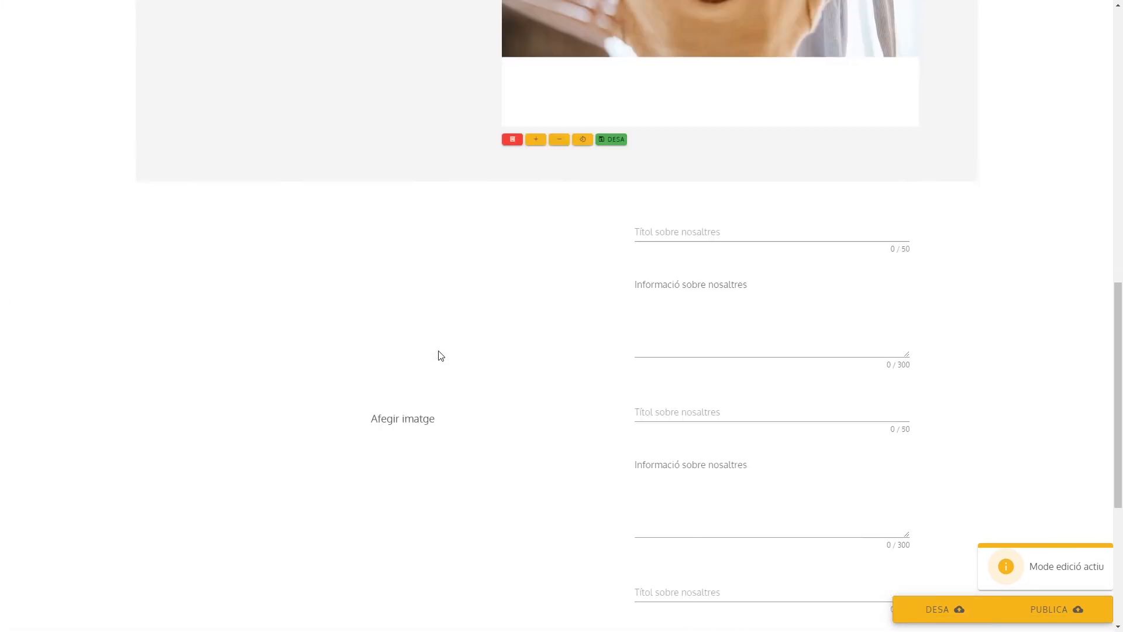
scroll(432, 369, "down", 2)
left_click(662, 181)
type("MTenim molta experiència en el sector. Por")
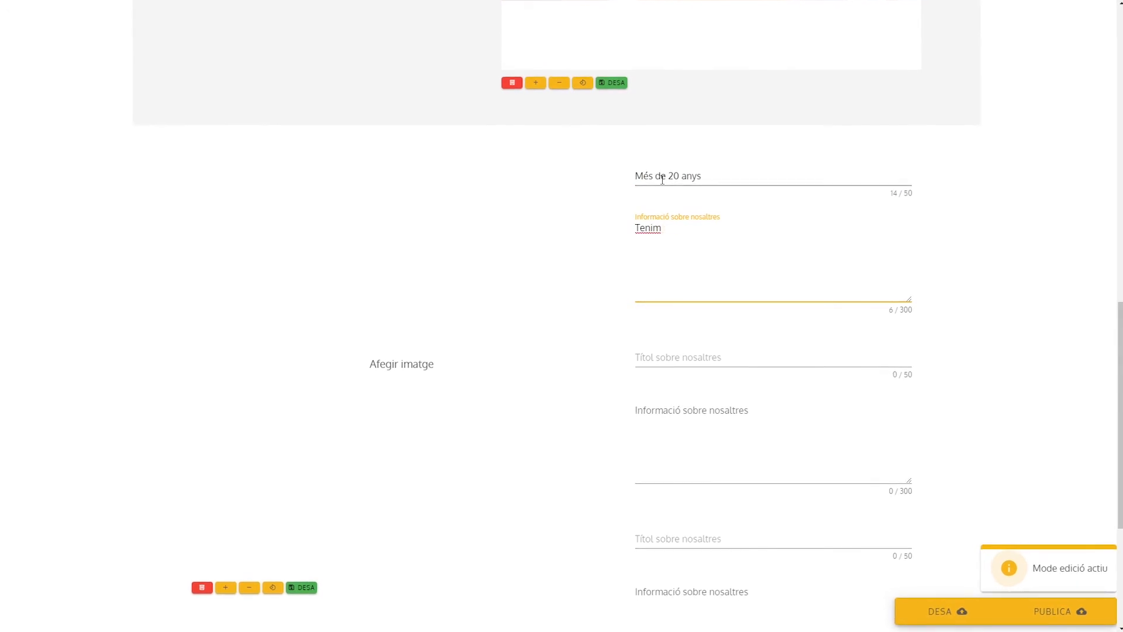
type("tem més de dues dècades oferint els mi")
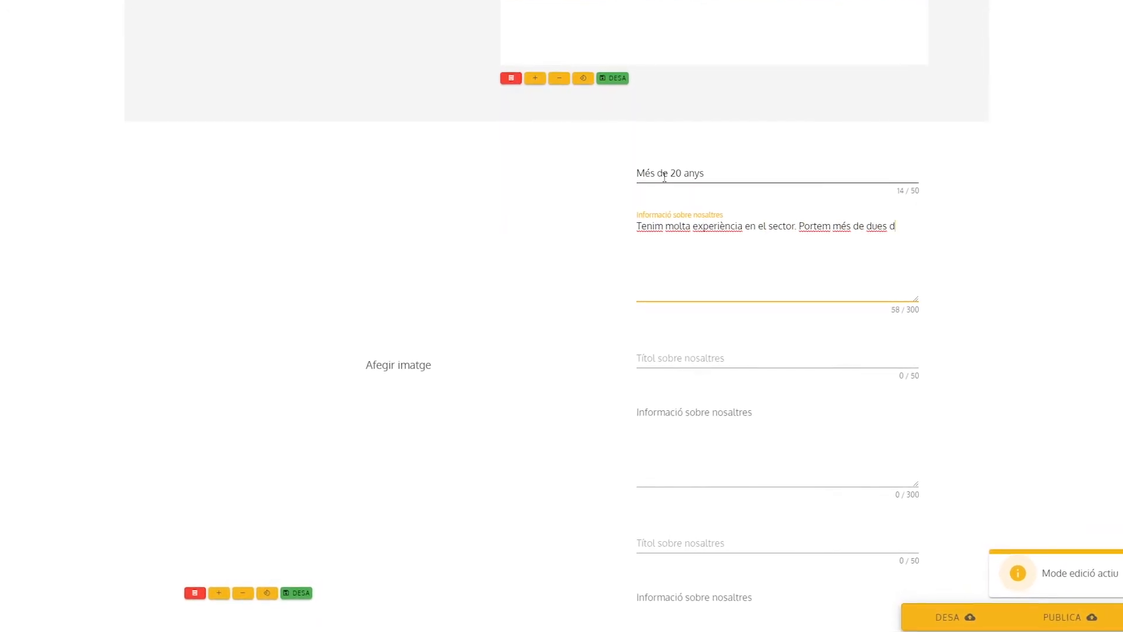
type("llors productes.")
Title the second about-us block "Qualitat" with the text "Supervisem la qualitat dels nostre productes en tot moment per assegurar un bon servei al client."
left_click(651, 357)
type("Qualitat")
key("Tab")
type("Supervisem la qualitat dels nostre productes en tot moment per assegurar una")
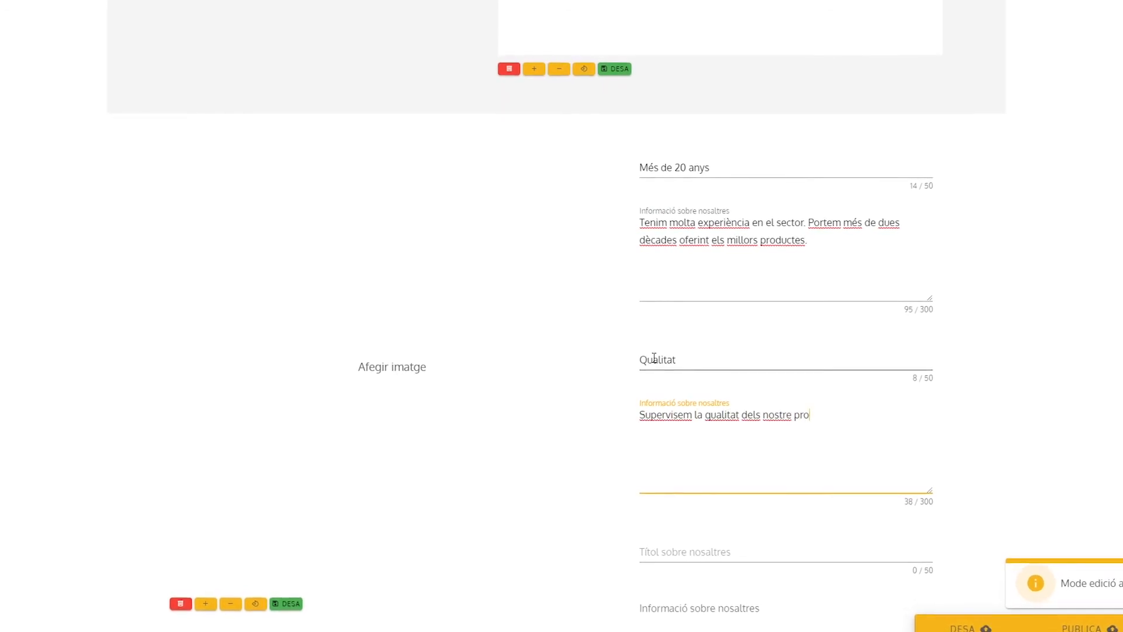
key("BackSpace")
key("BackSpace")
type("bon servei al client.")
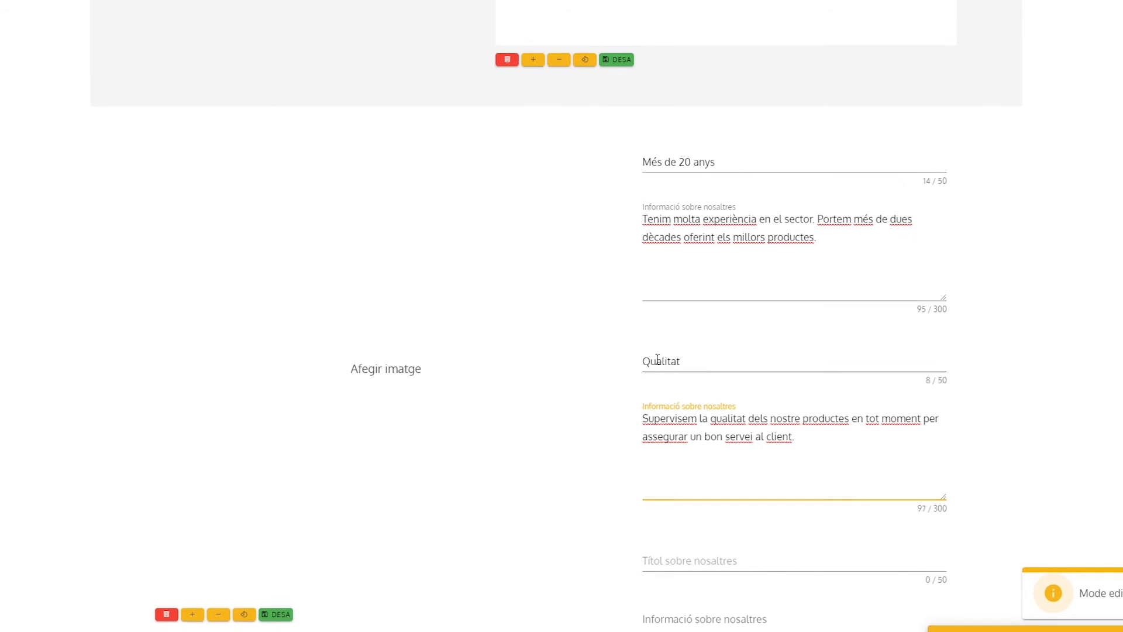
Title the third block "Atenció al client" with the text "Oferim una atenció personalitzada als nostres clients. Si alguna peça no et va bé, vine a canviar-la!"
scroll(709, 485, "down", 2)
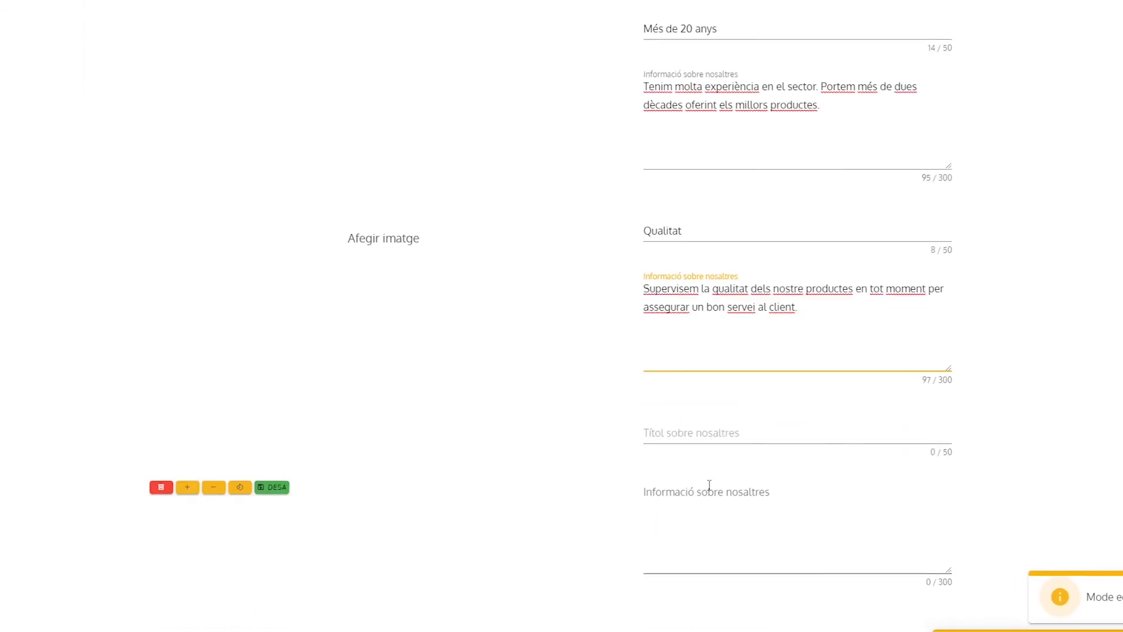
left_click(697, 430)
type("Atenció al client")
key("Tab")
type("Oferim una atenció personalitzada als nostres clients. ")
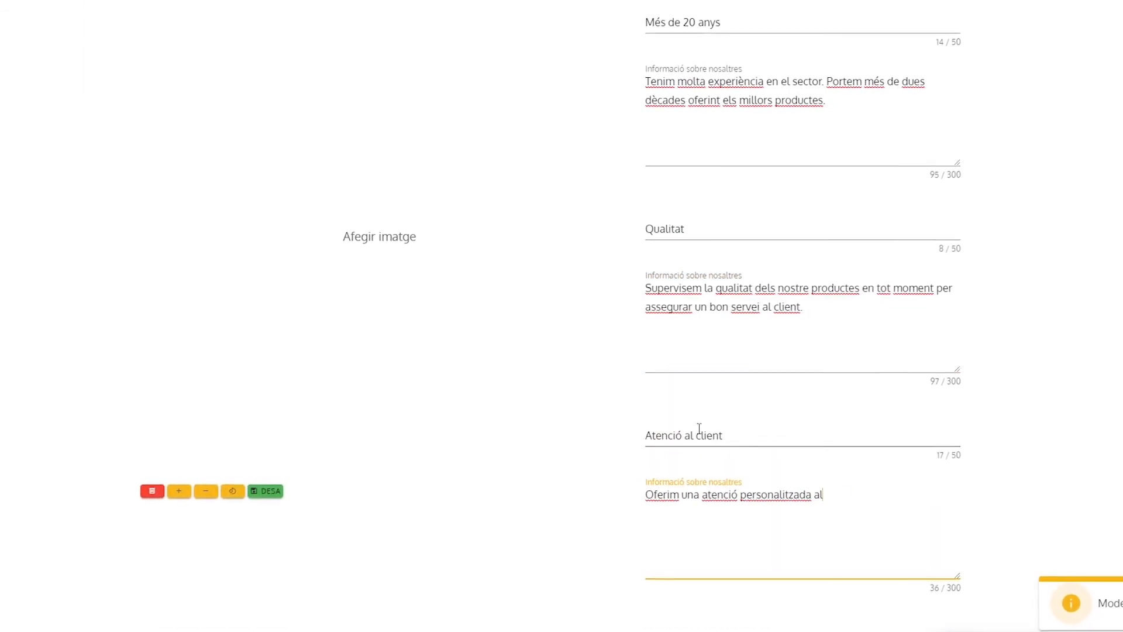
type("Si alguna peça no et va bé, vine a canviar-la!")
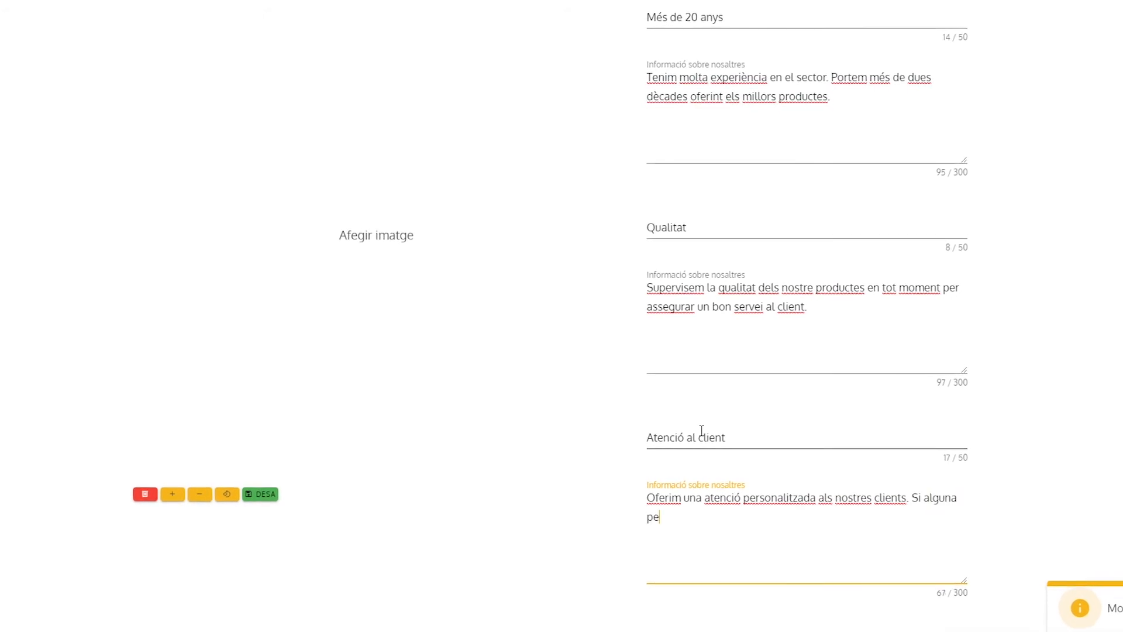
Add the photo of the trench coat and yellow bag beside the about-us texts, enlarge and save it, and view the Qui som page
double_click(446, 54)
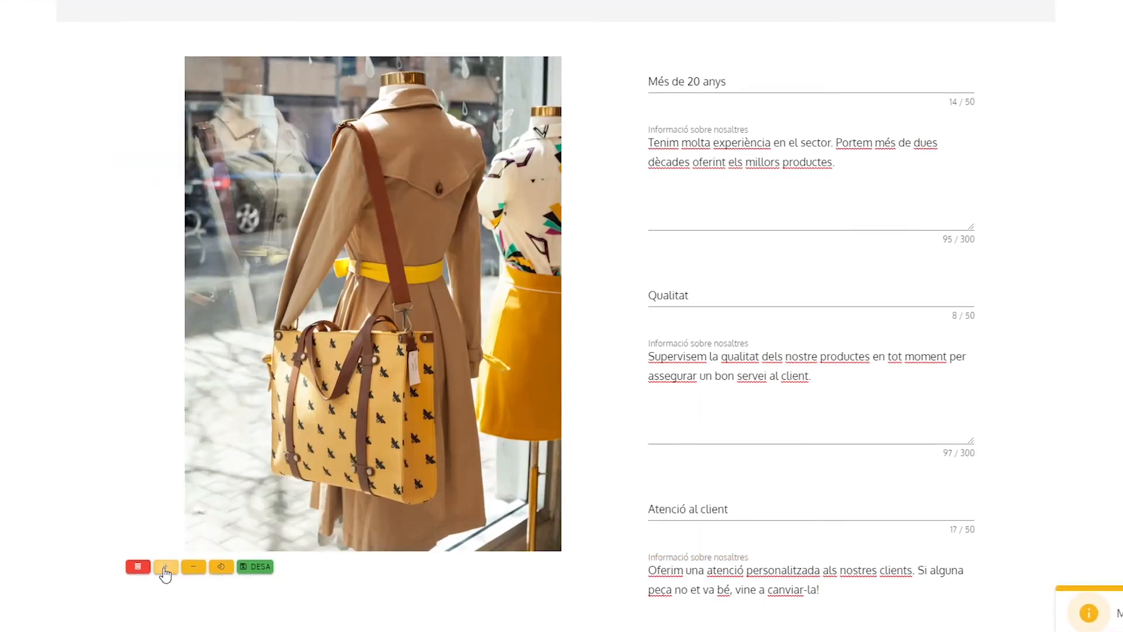
left_click(168, 566)
left_click(167, 566)
left_click(258, 565)
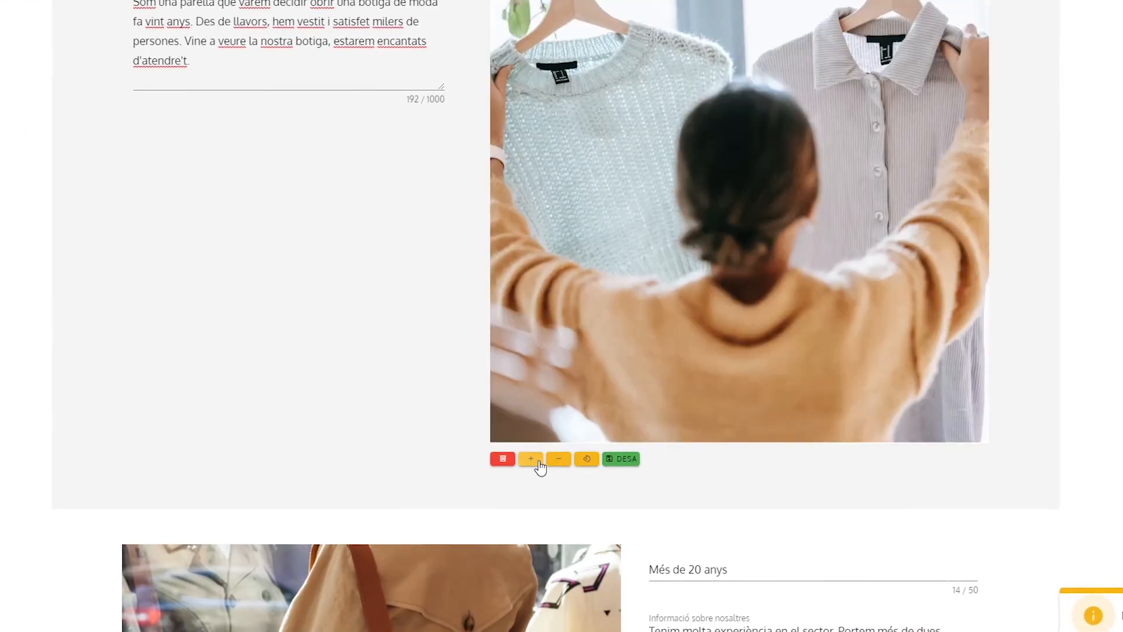
left_click(533, 460)
left_click(620, 459)
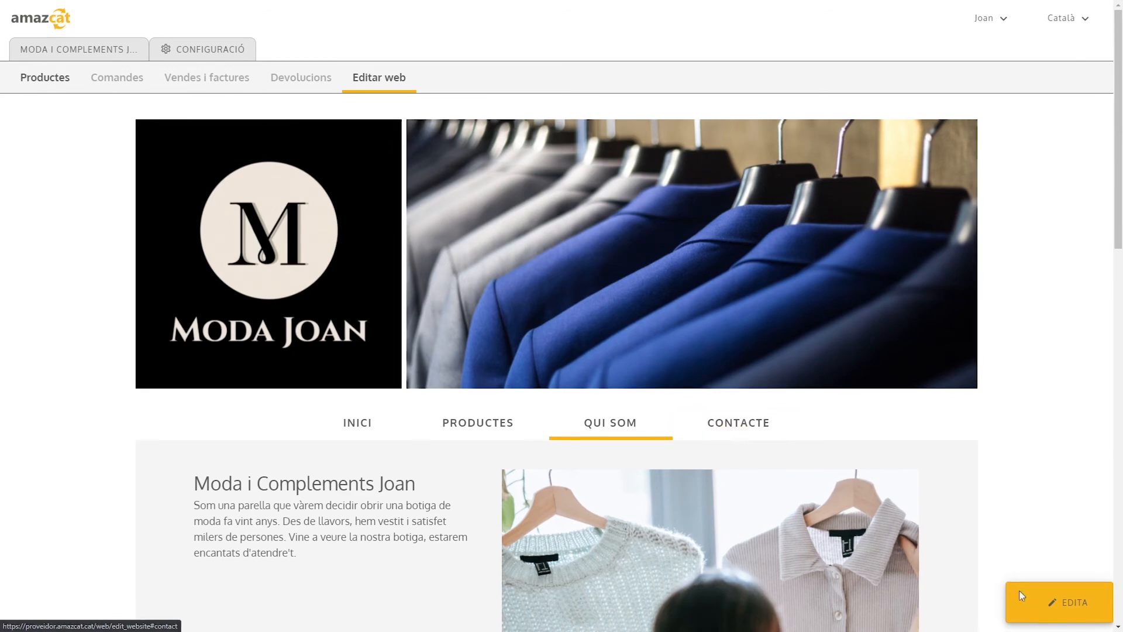
Edit the Contacte page with the shop's street, street number and postal code, set the country to Espanya, and save the web page
left_click(1050, 602)
left_click(748, 427)
scroll(651, 373, "down", 6)
left_click(309, 351)
left_click(421, 349)
left_click(293, 404)
type("17007")
left_click(649, 405)
type("Espanya")
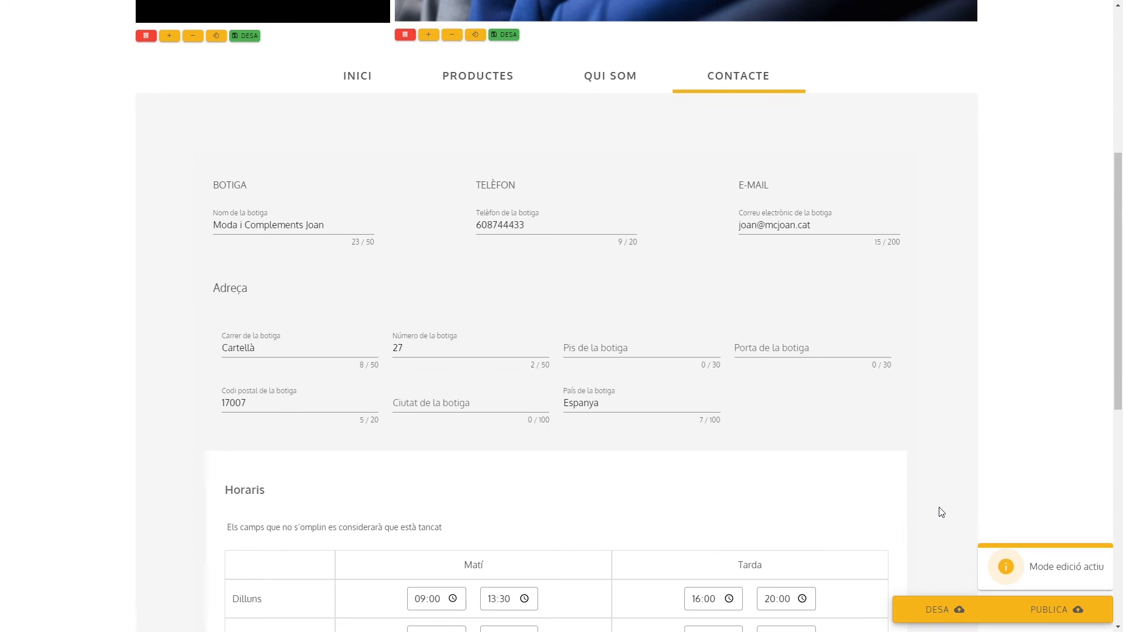
left_click(924, 606)
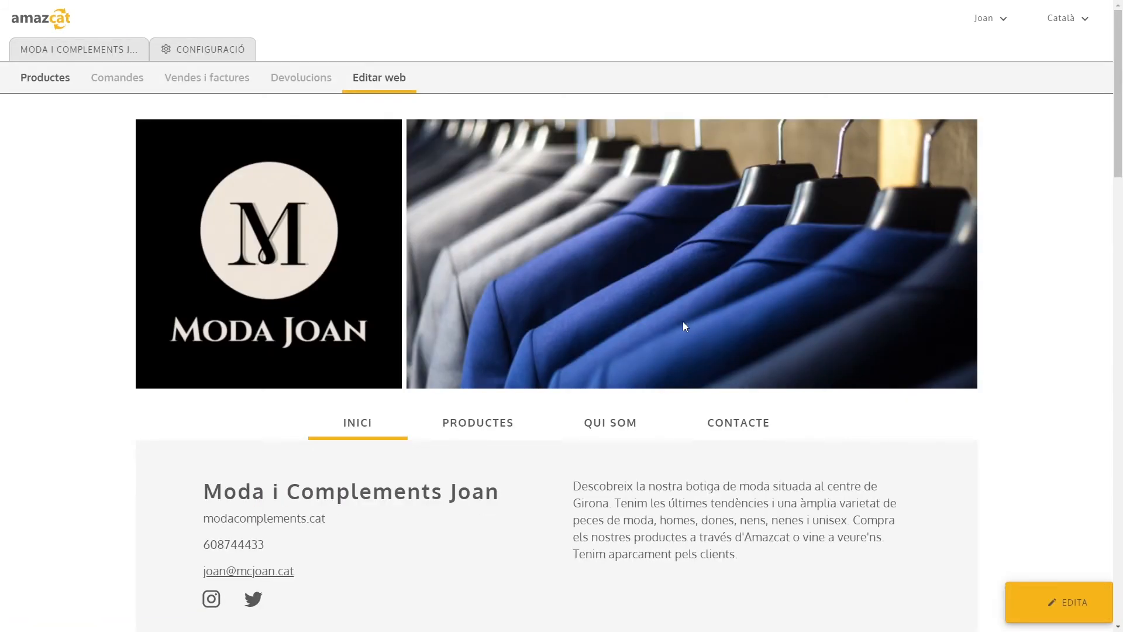
Review the saved Inici page from the header and shop details down to the product blocks
scroll(671, 313, "down", 1)
scroll(673, 319, "down", 5)
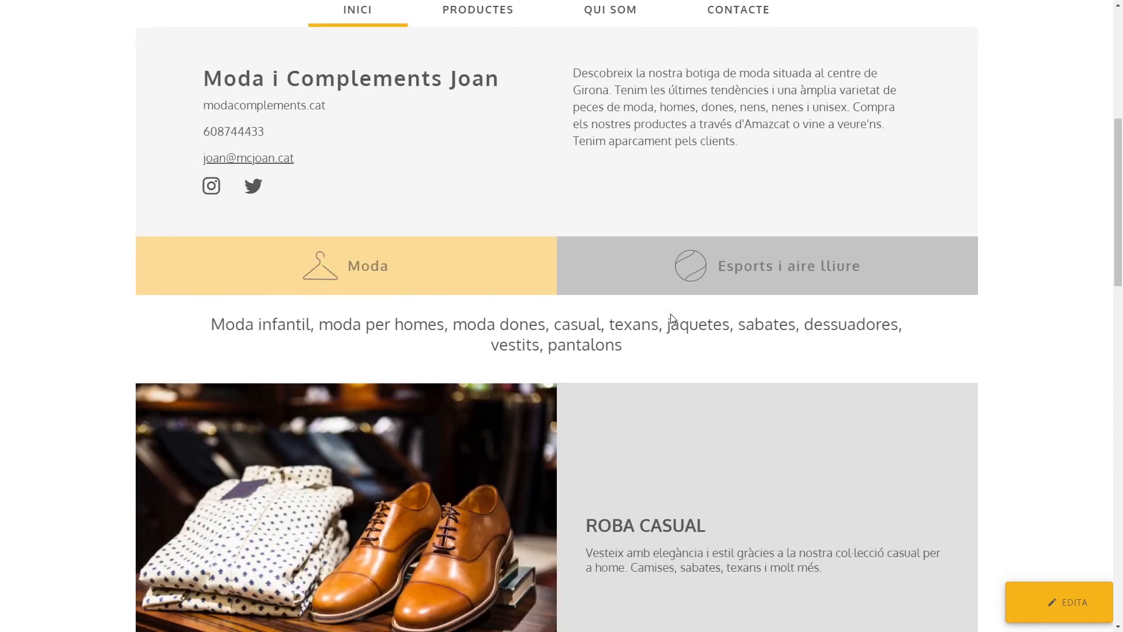
scroll(672, 318, "down", 2)
scroll(671, 318, "down", 2)
scroll(670, 314, "down", 3)
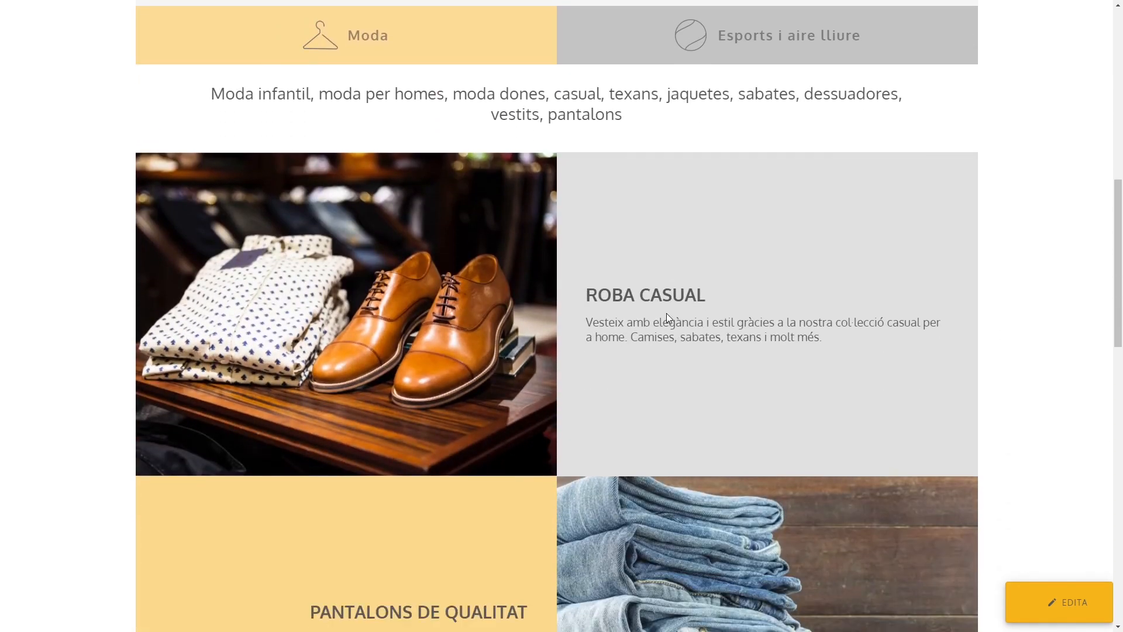
scroll(667, 317, "down", 3)
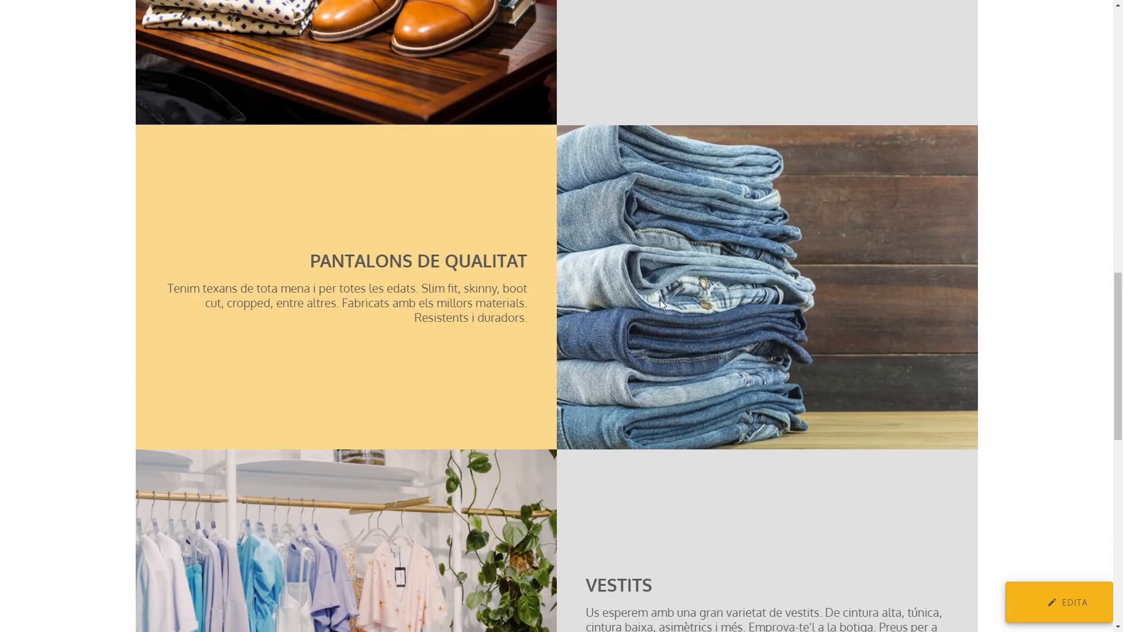
scroll(658, 300, "up", 6)
scroll(647, 308, "up", 5)
scroll(664, 305, "up", 3)
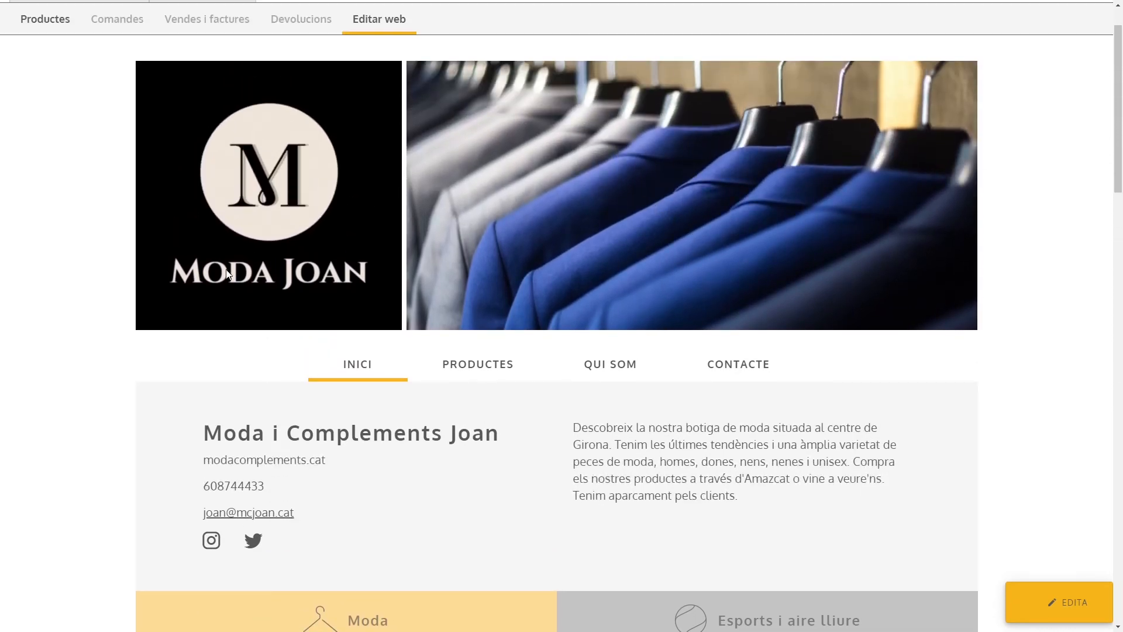
Return the web page to edit mode and try to publish it
left_click(1047, 602)
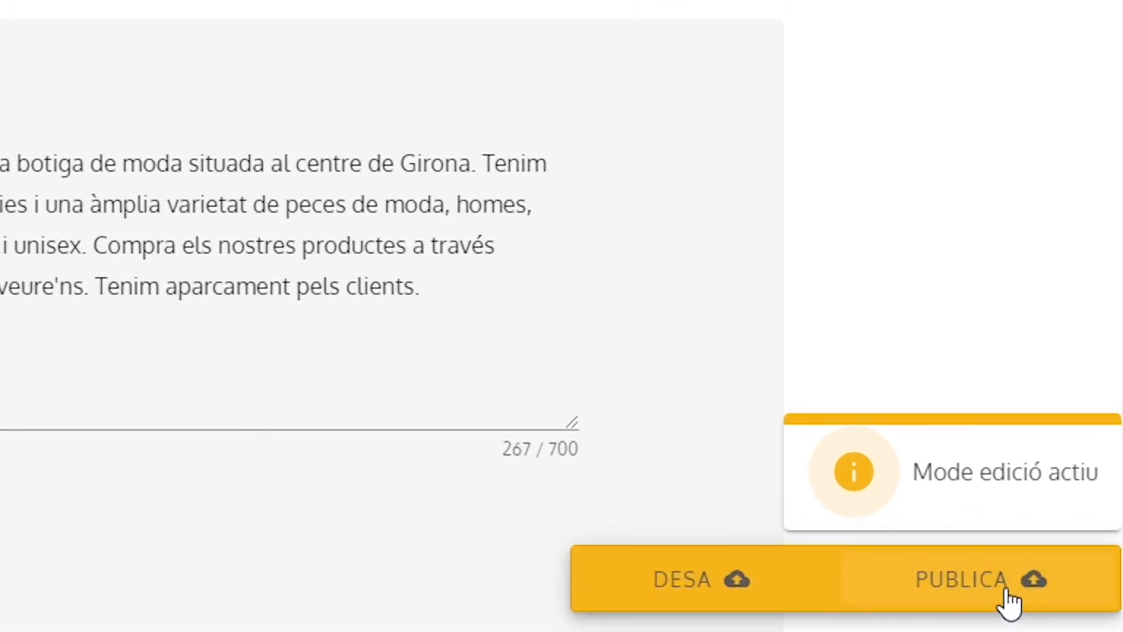
left_click(979, 595)
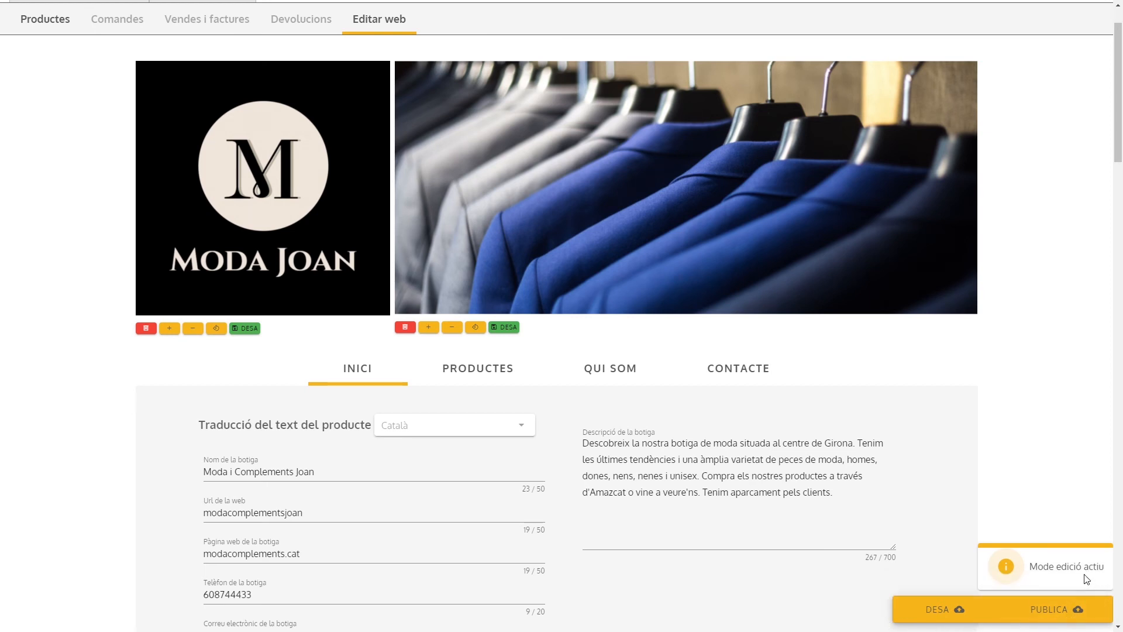
Set the shop's city to Girona on the Contacte page, publish the web page and dismiss the notification
left_click(744, 377)
scroll(687, 378, "down", 3)
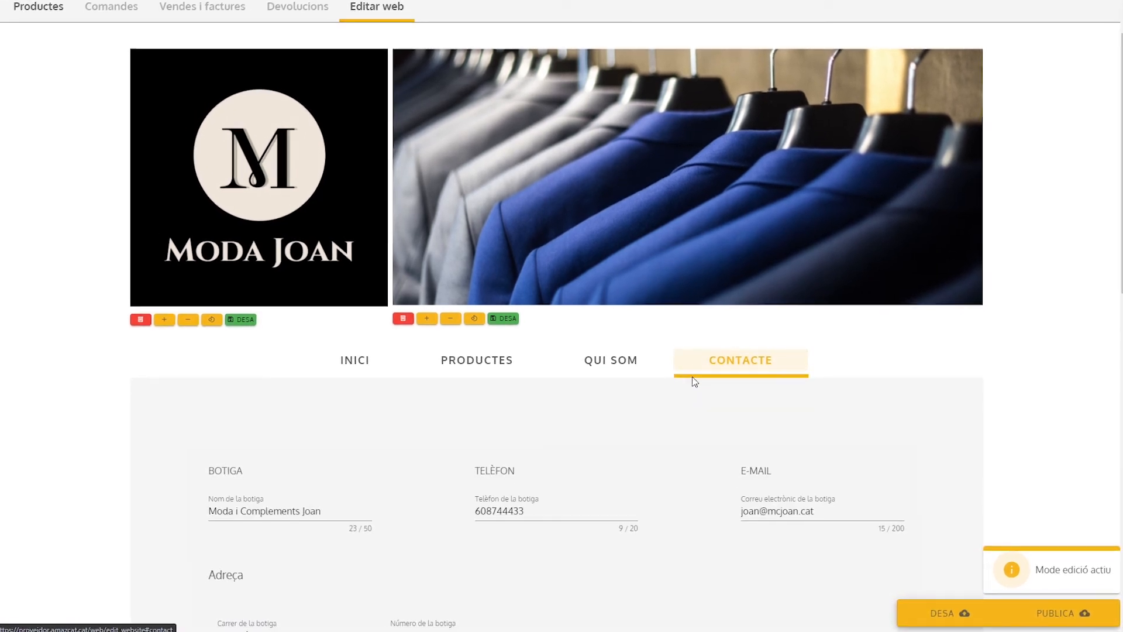
scroll(686, 377, "down", 2)
left_click(437, 508)
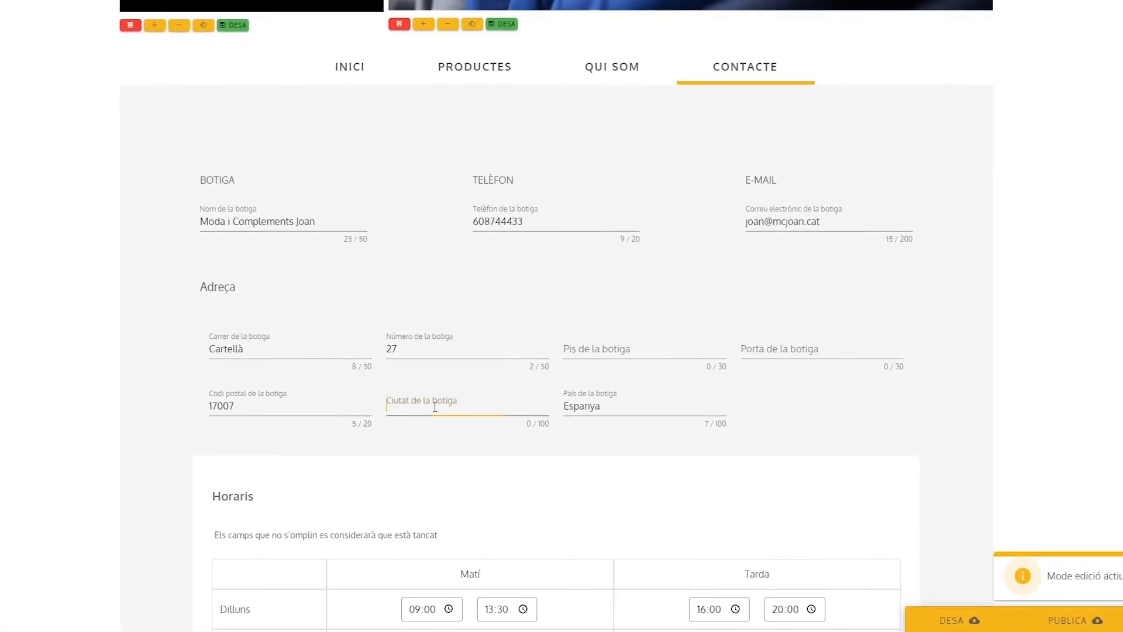
type("Girona")
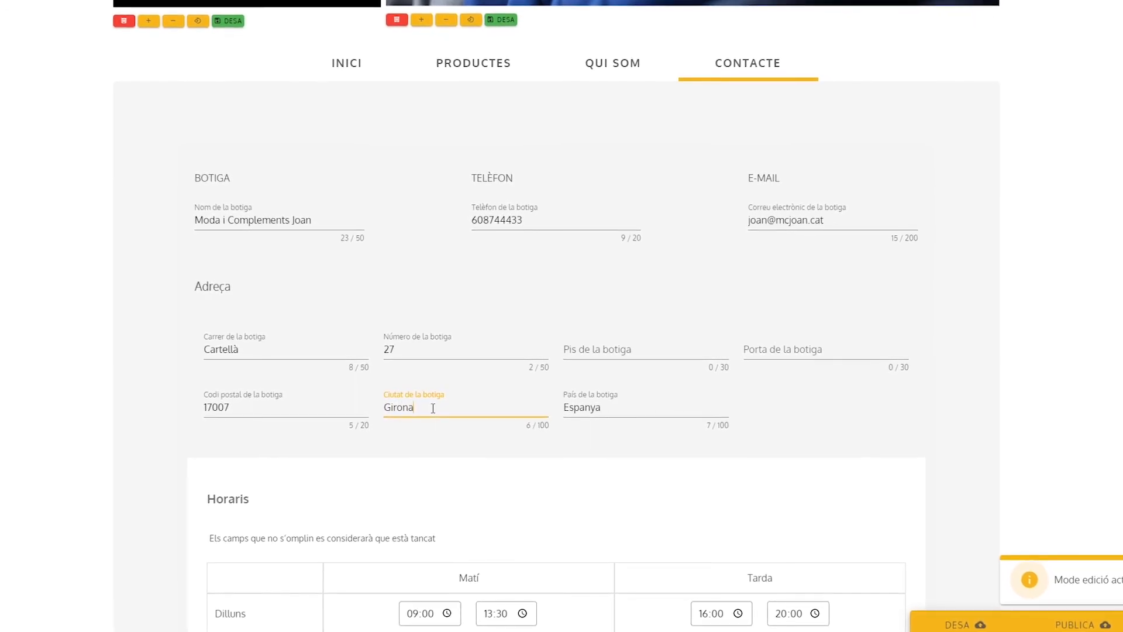
scroll(429, 408, "up", 5)
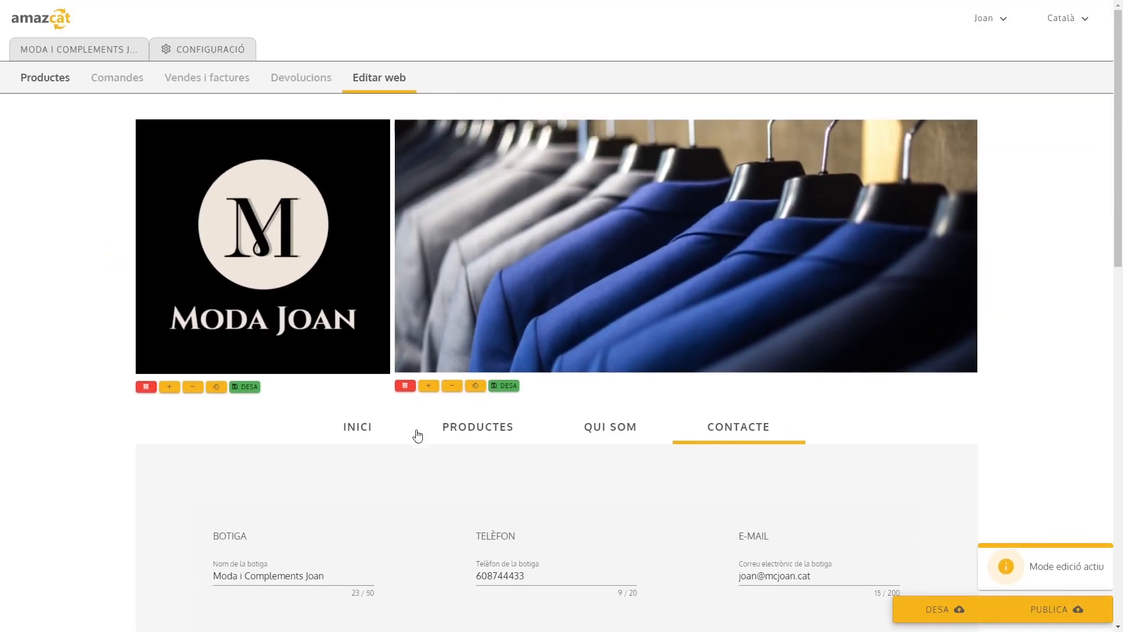
left_click(1051, 610)
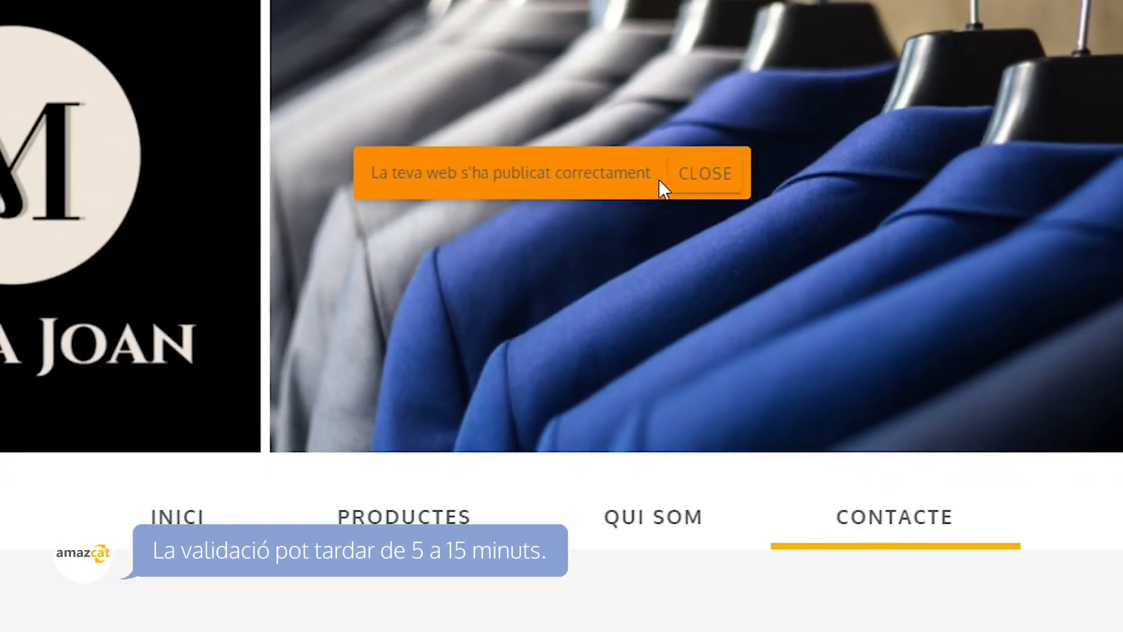
left_click(775, 130)
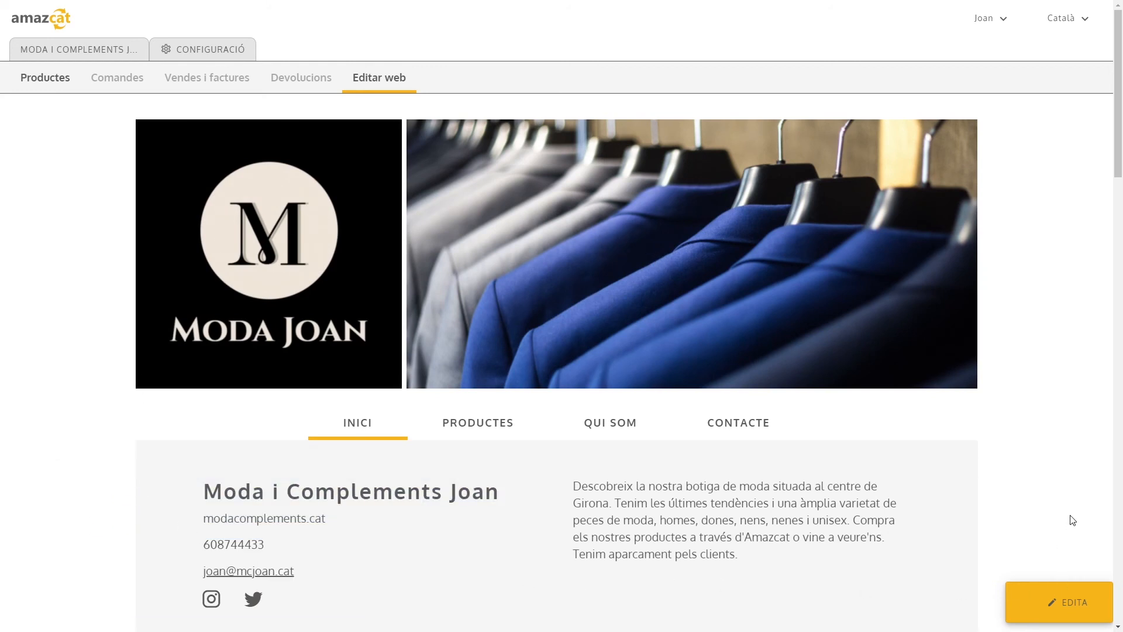
Reopen the published web page for editing, dismissing the validation notice, and publish it again
left_click(1056, 603)
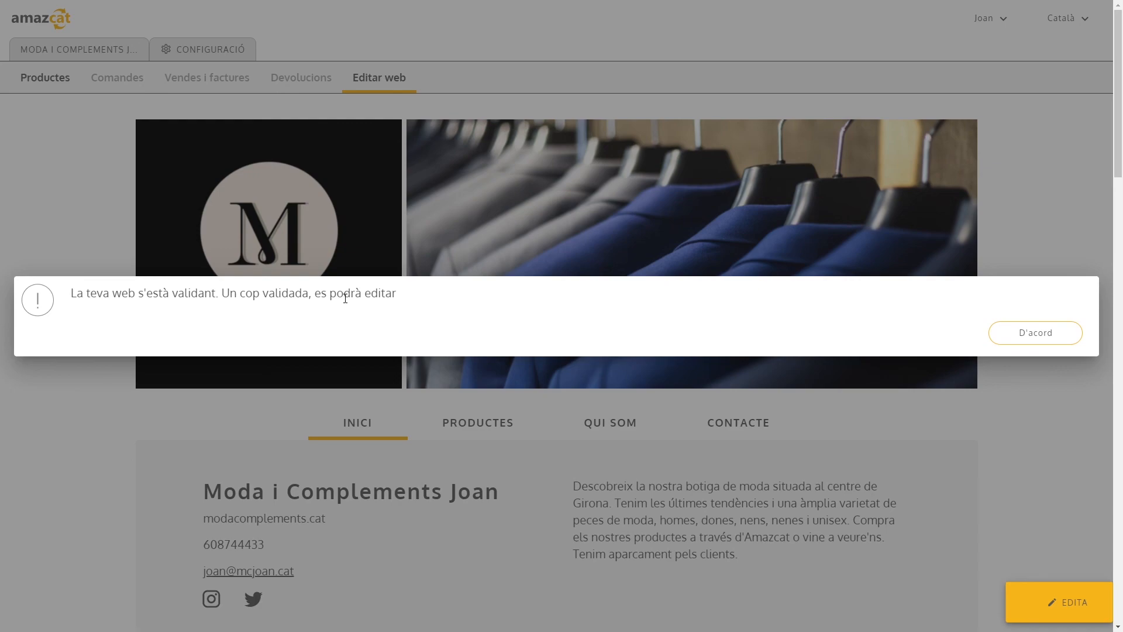
left_click(1045, 332)
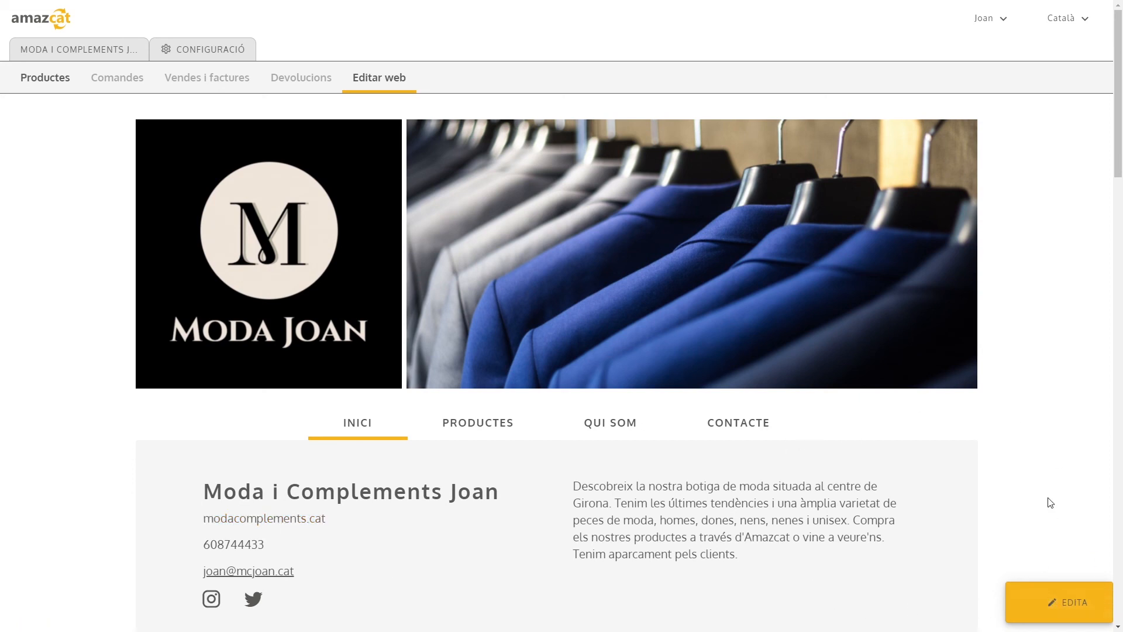
left_click(1033, 603)
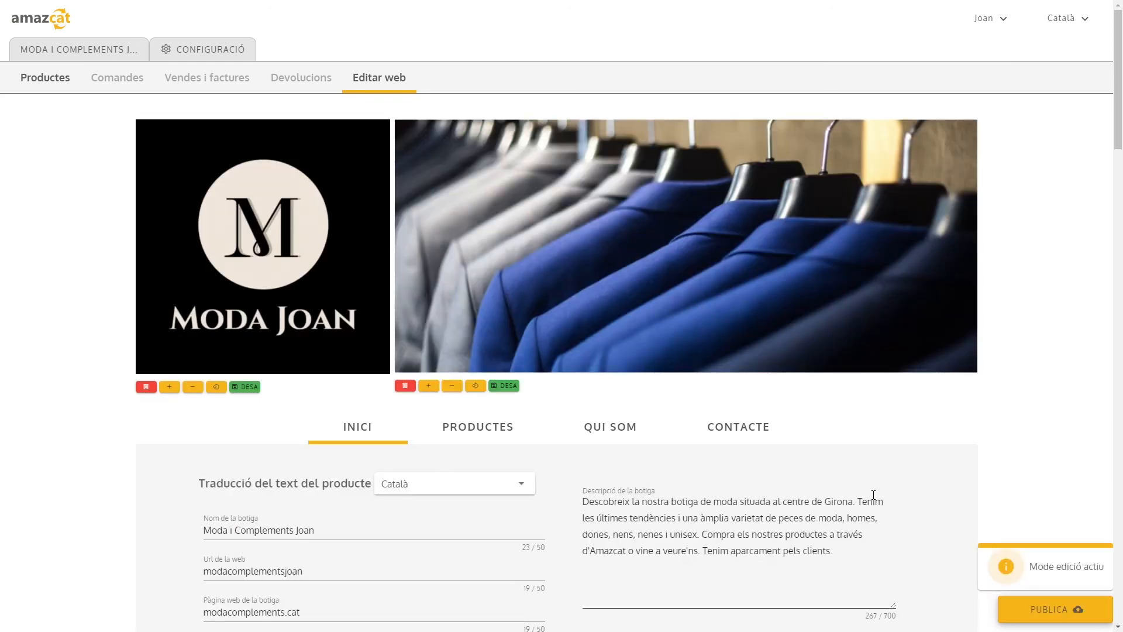
scroll(874, 499, "down", 2)
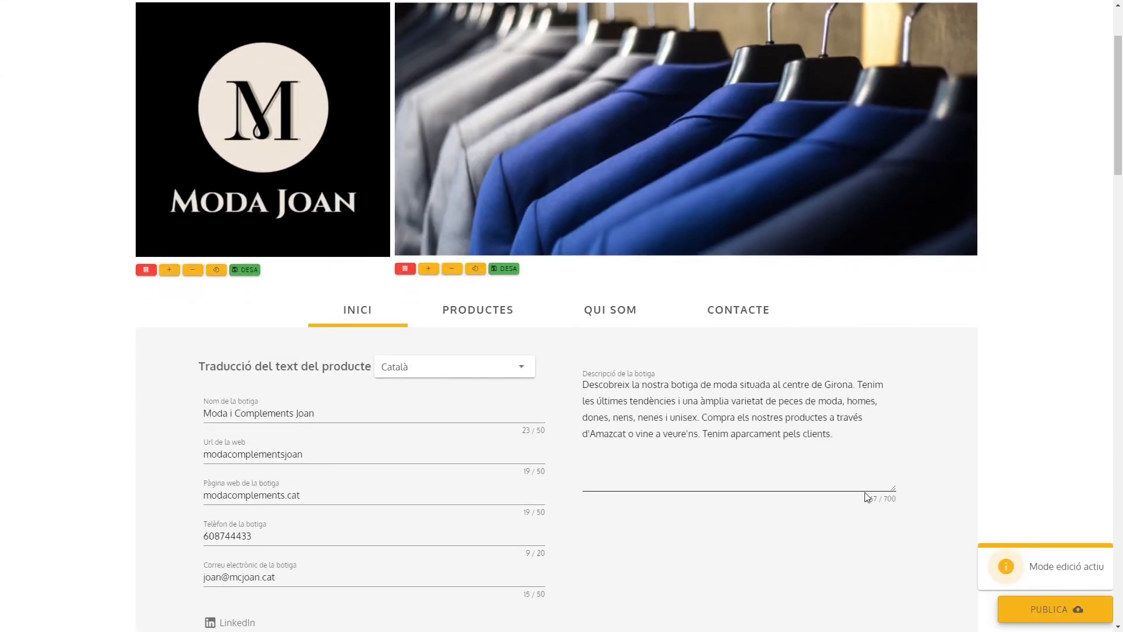
scroll(474, 554, "up", 1)
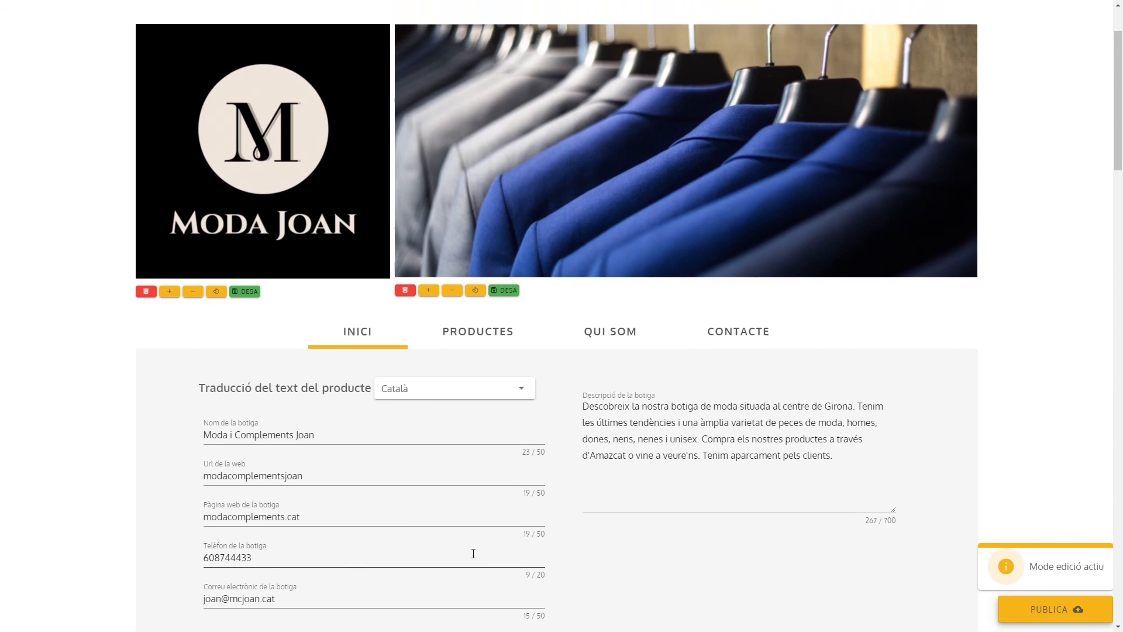
left_click(1053, 611)
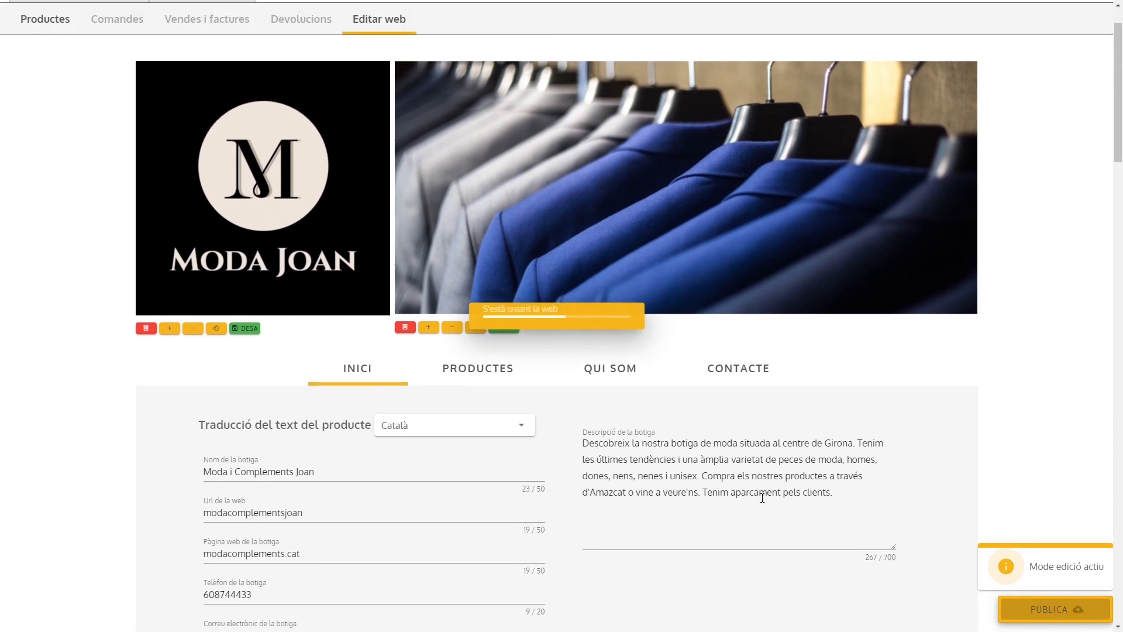